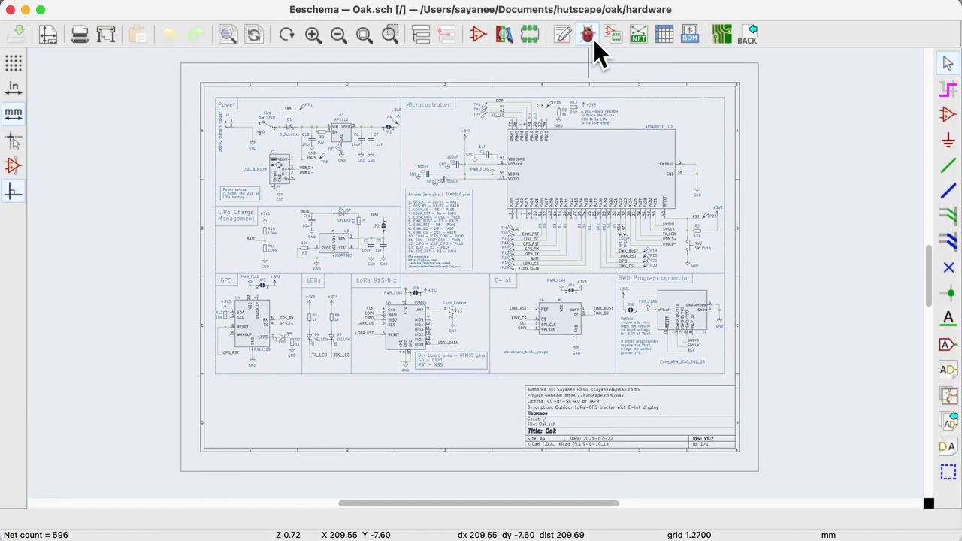
- Run the schematic ERC, then the board DRC, reaching 0 problems and 0 unconnected items
left_click(592, 42)
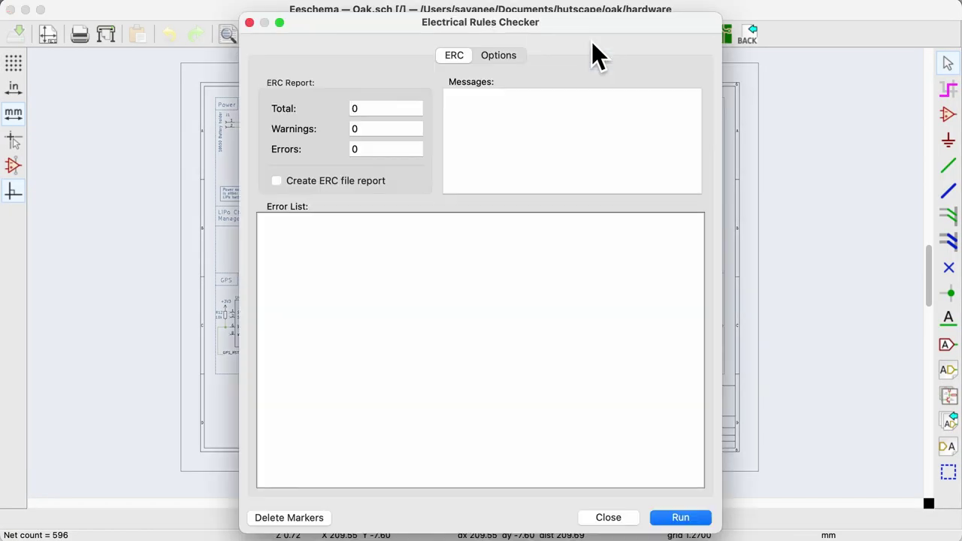
left_click(692, 524)
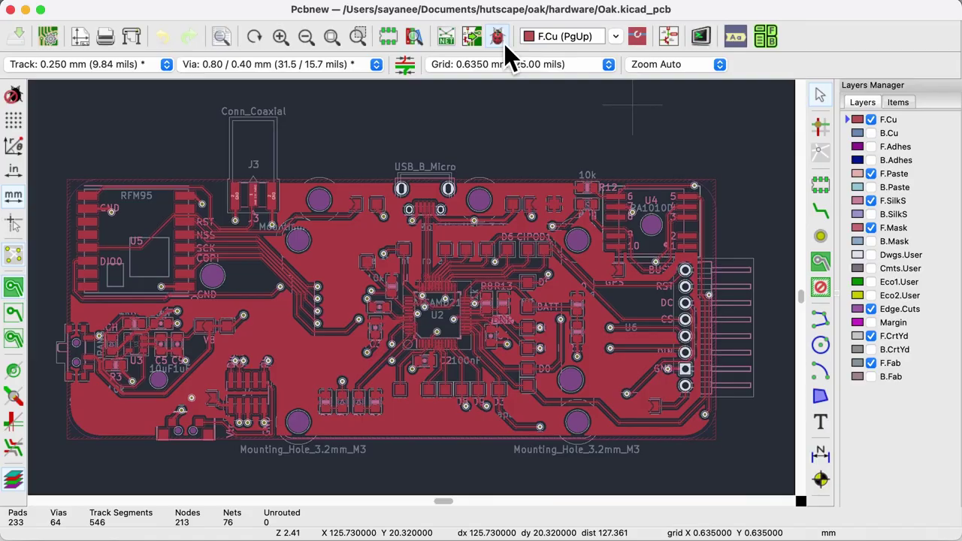
left_click(502, 42)
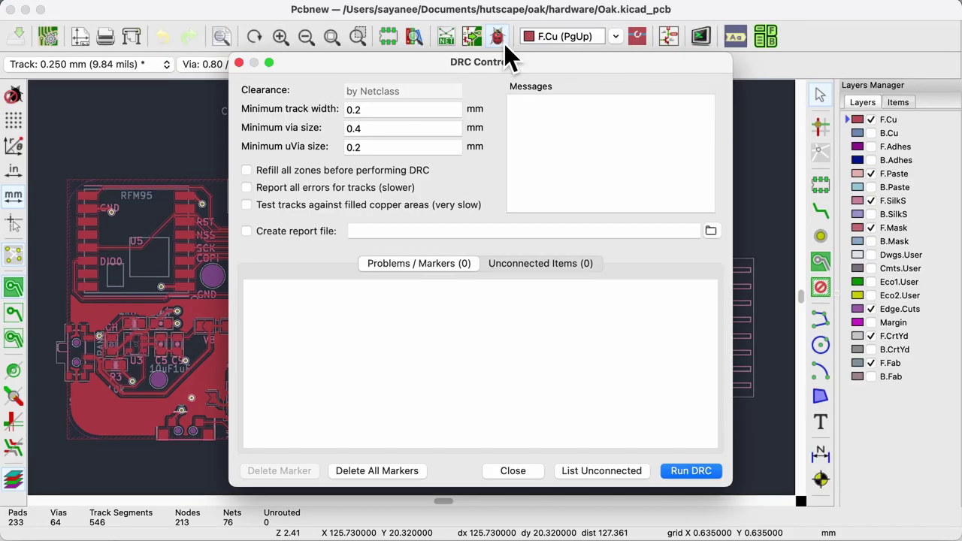
left_click(693, 473)
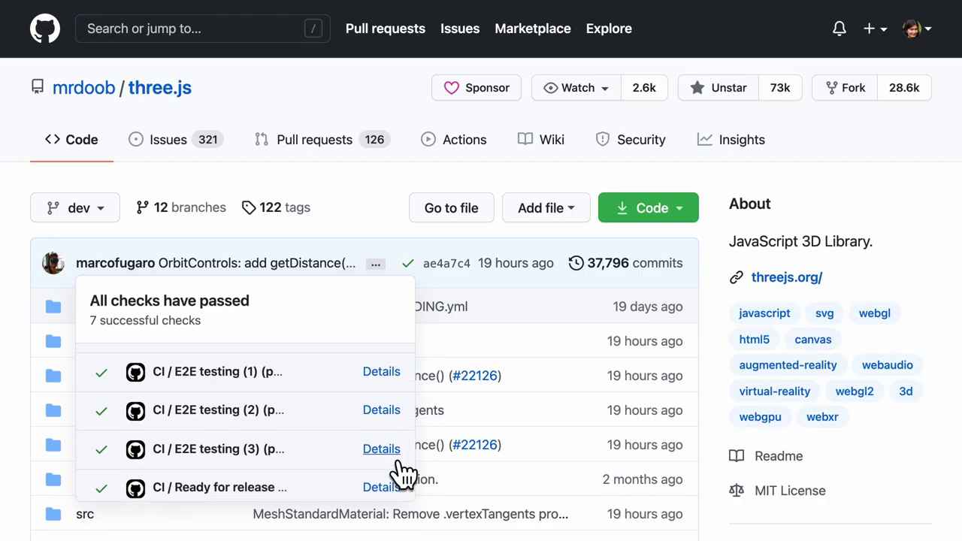
- Open the E2E testing (3) job log and select its 'TEST PASSED! 91 screenshots correctly rendered' line
left_click(398, 451)
scroll(455, 456, "down", 2)
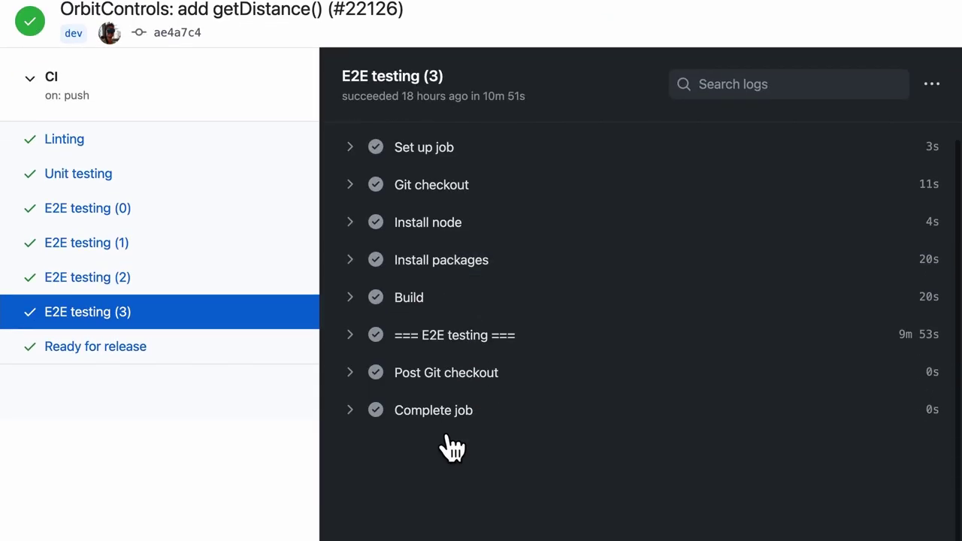
left_click(374, 372)
left_click(372, 345)
scroll(517, 455, "down", 10)
scroll(518, 451, "down", 13)
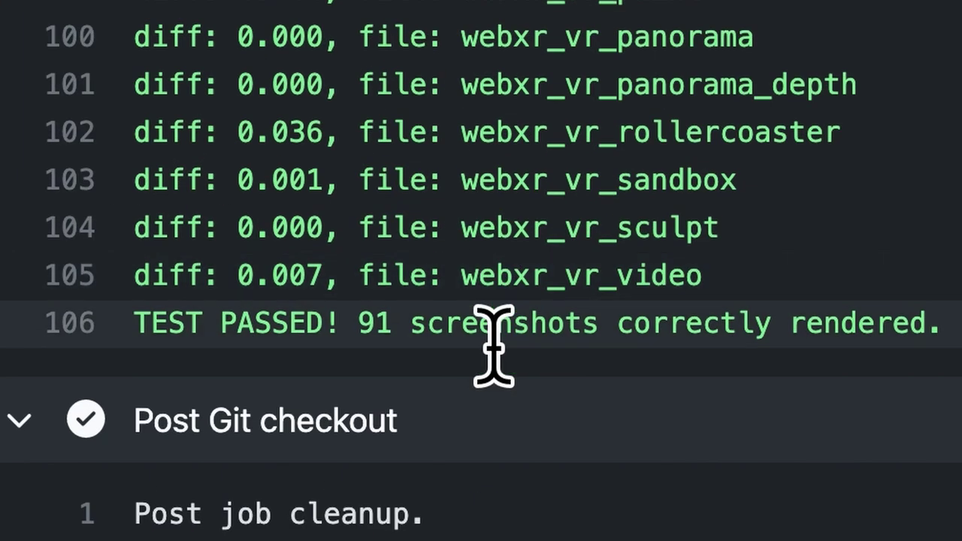
triple_click(536, 311)
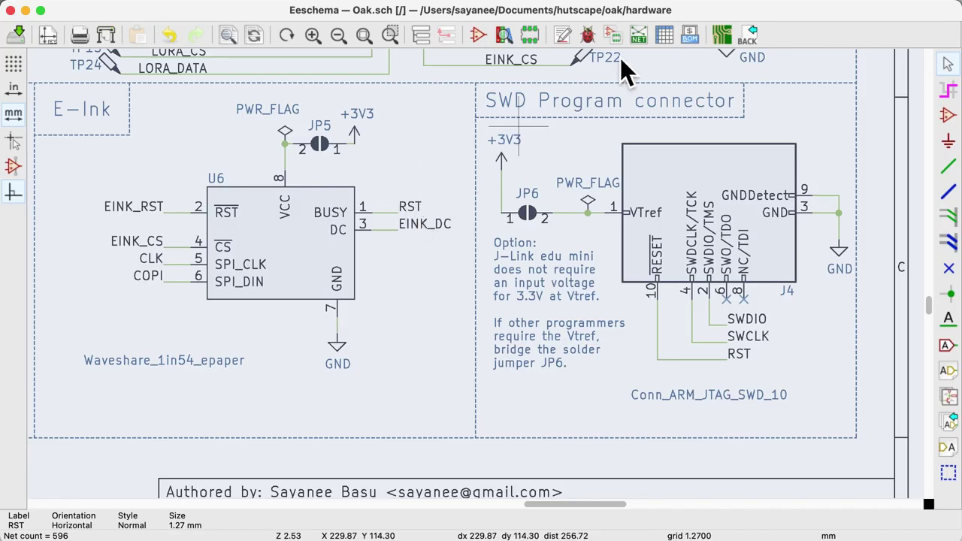
- Run ERC to find U6 pin 1 (Output) conflicting with J4 pin 10 (Open collector), then select U6
left_click(601, 36)
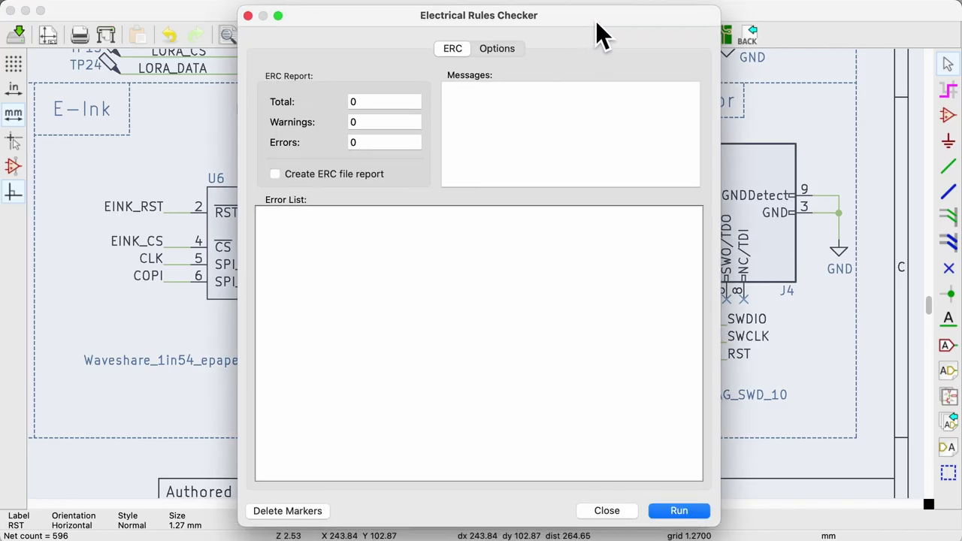
left_click(679, 518)
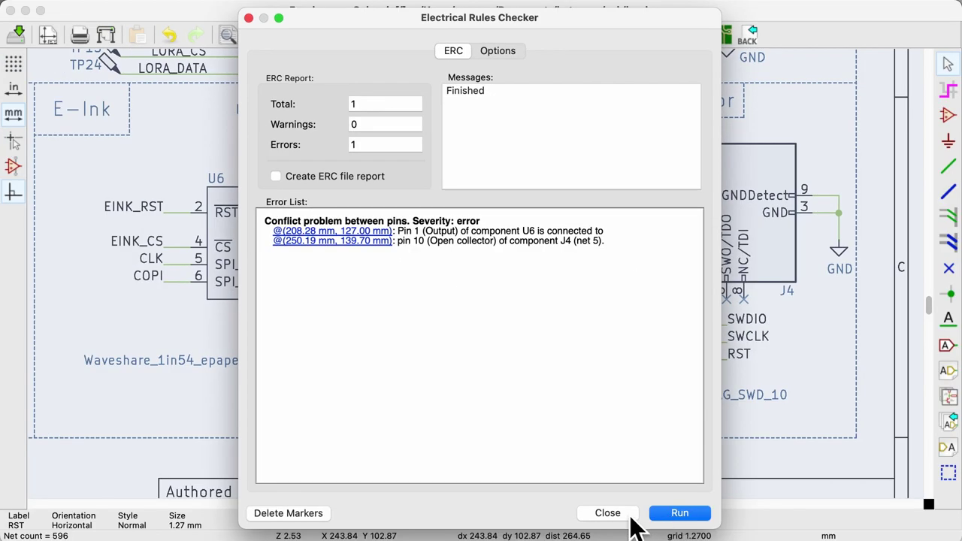
left_click(620, 516)
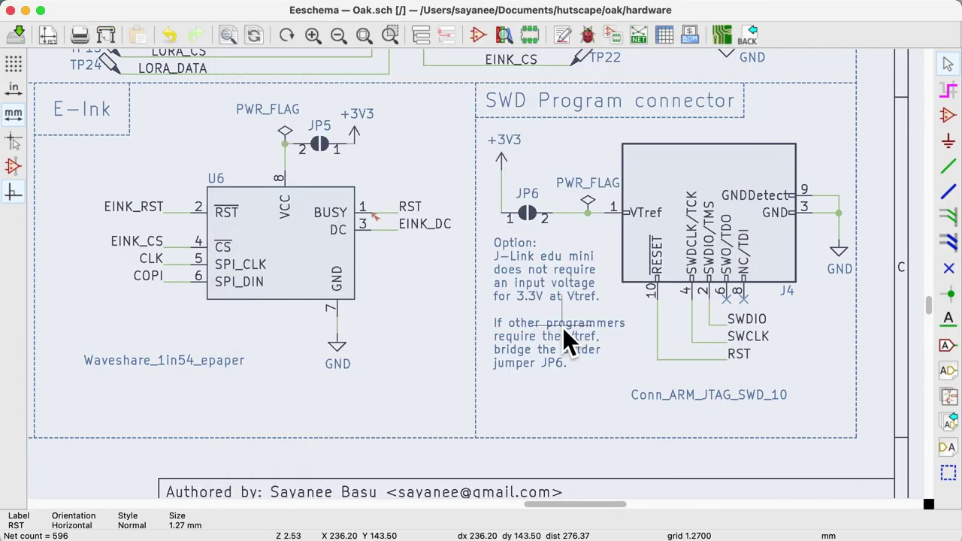
left_click(301, 251)
key("ctrl+e")
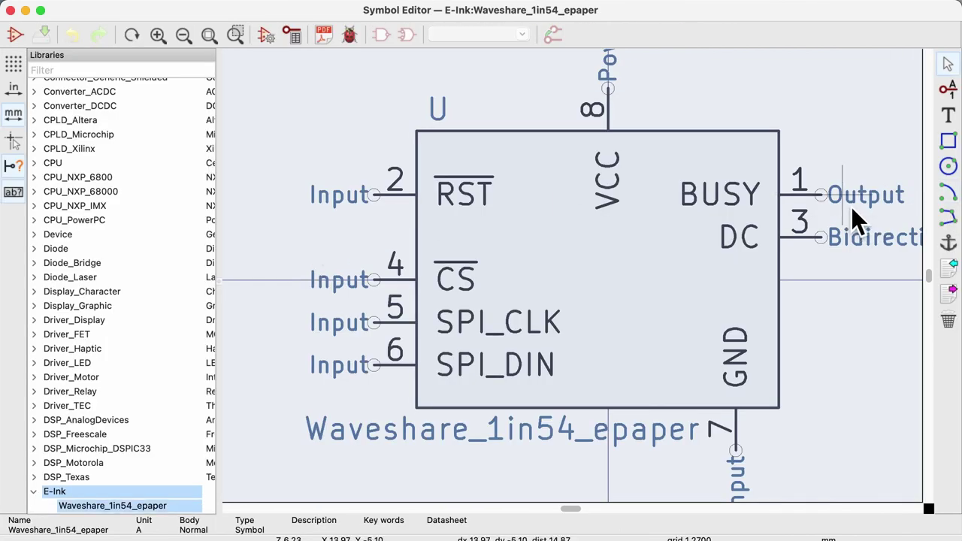
key("F4")
scroll(578, 279, "up", 5)
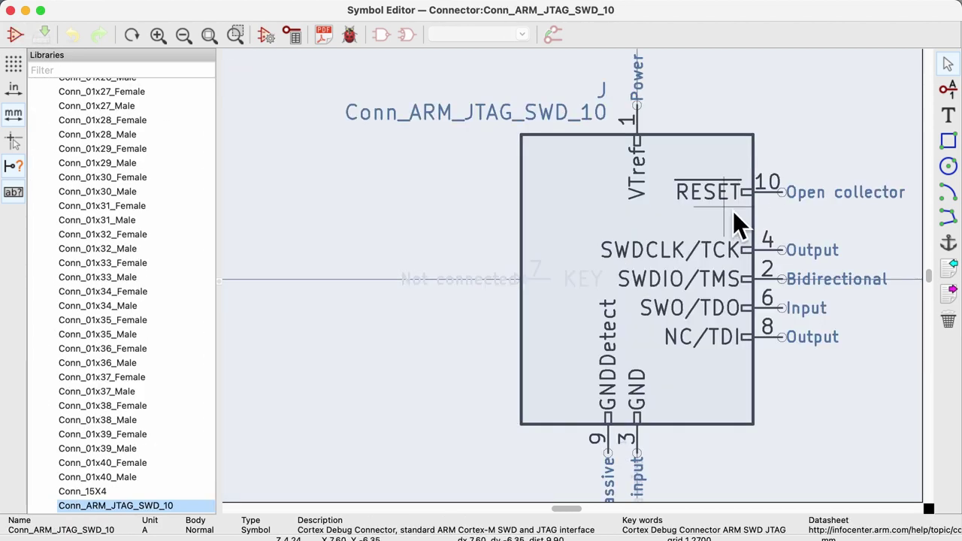
scroll(733, 211, "up", 4)
scroll(577, 279, "down", 2)
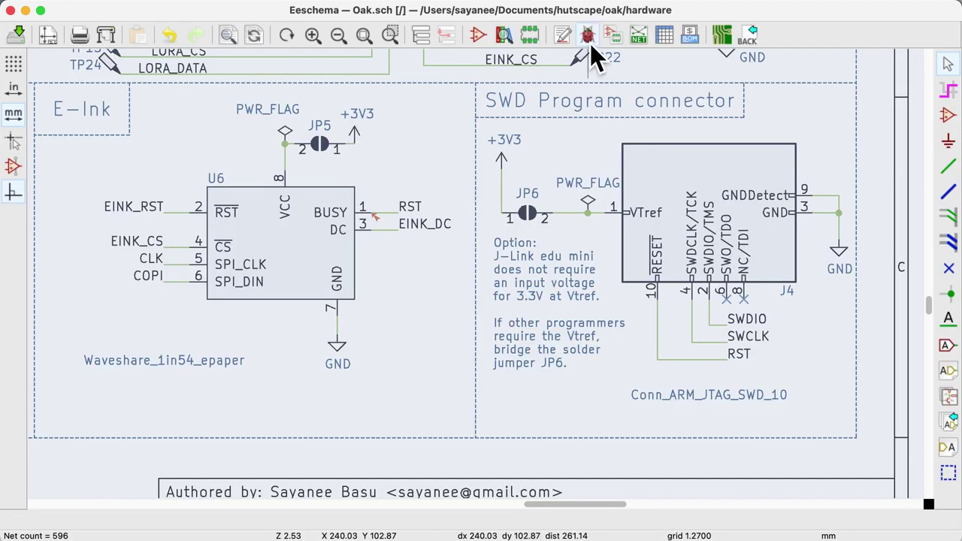
- Change the Output-to-Open-Collector rating in the ERC pin conflict matrix and re-run the check
left_click(588, 37)
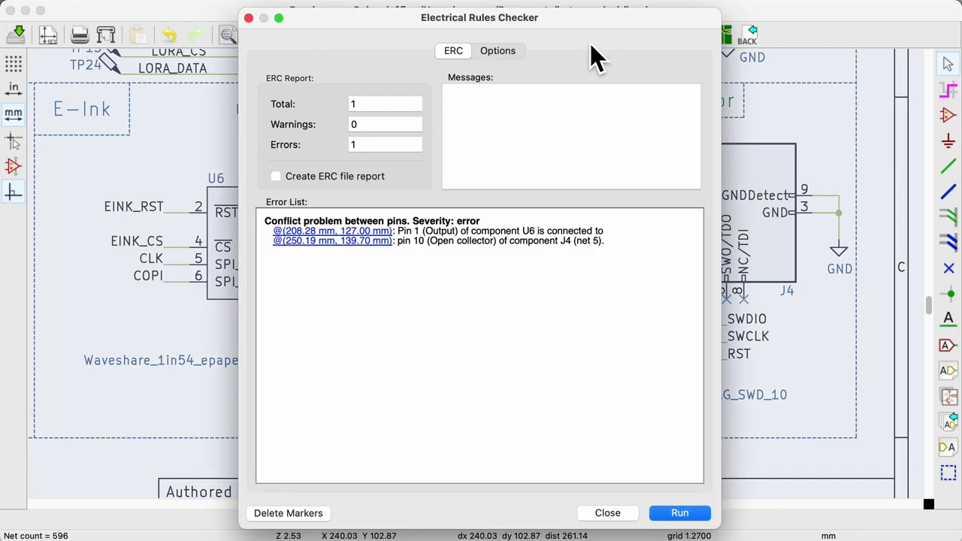
left_click(508, 58)
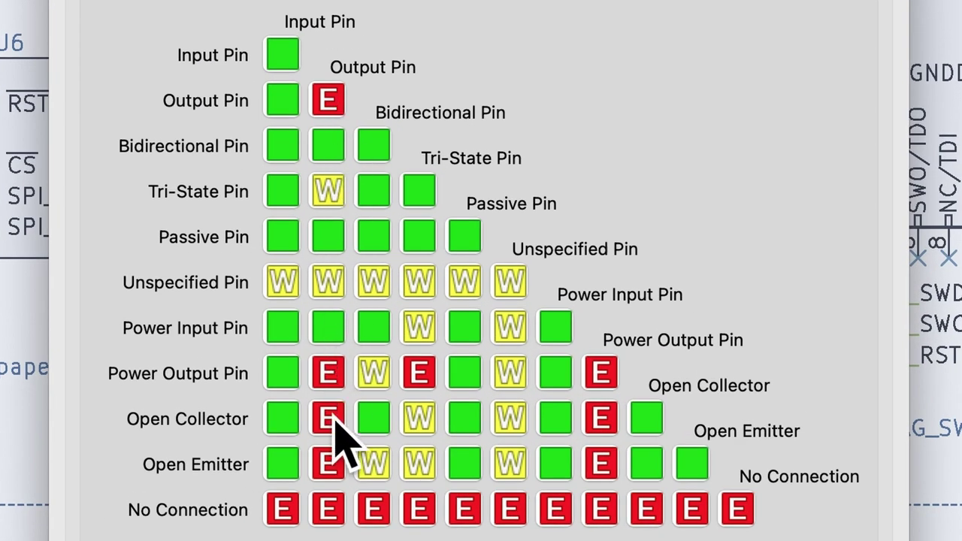
left_click(335, 425)
left_click(338, 428)
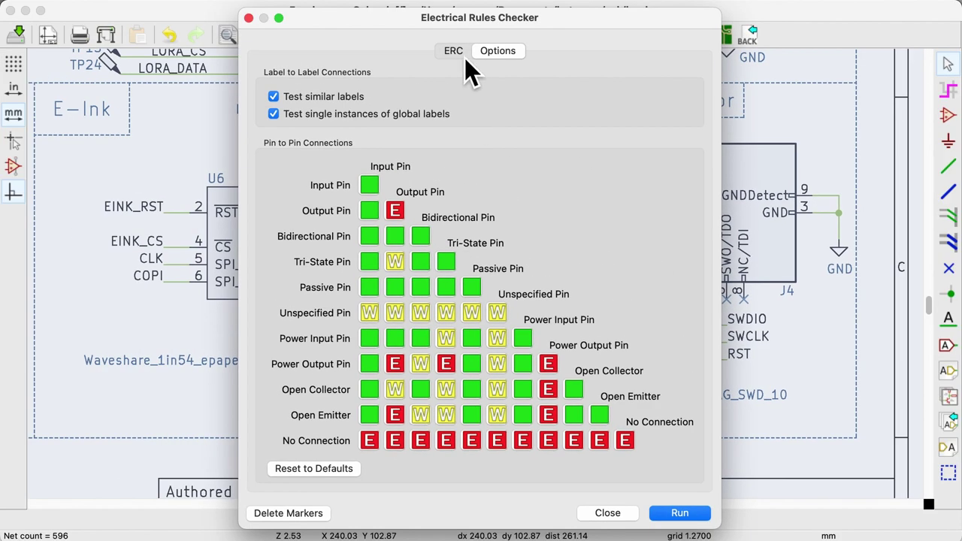
left_click(464, 58)
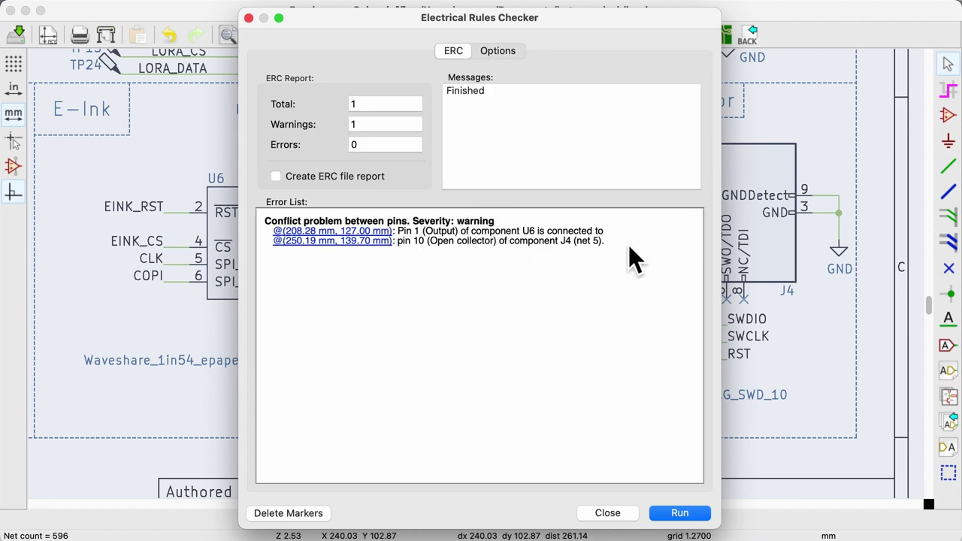
left_click(498, 51)
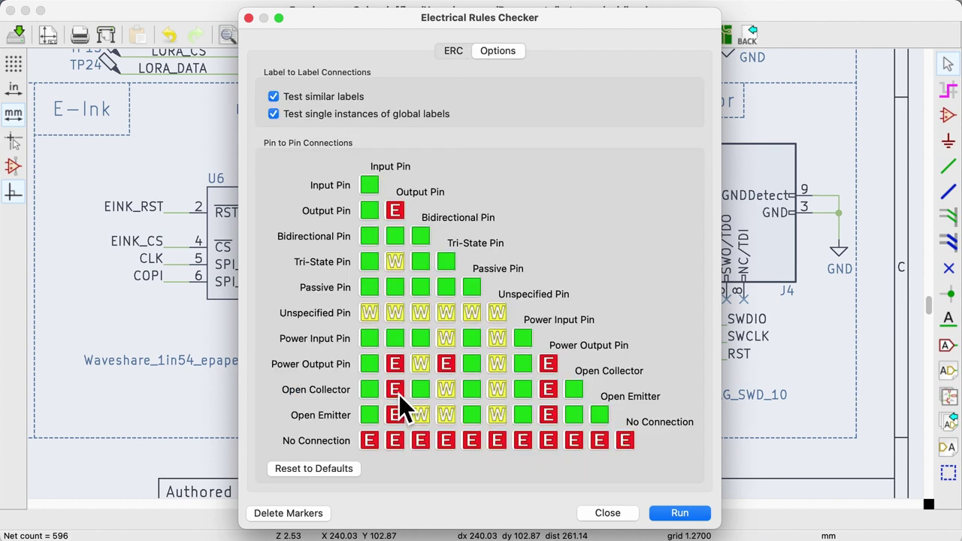
left_click(400, 394)
left_click(679, 513)
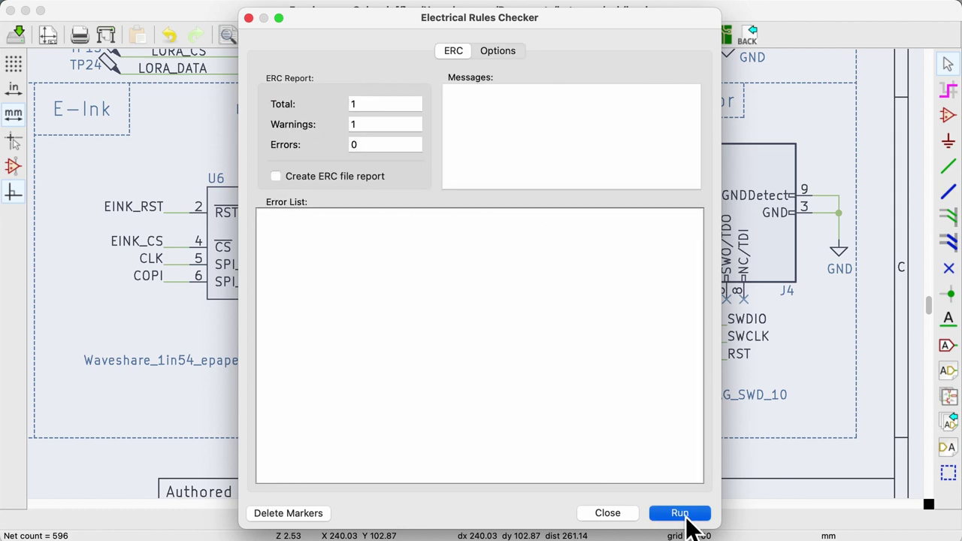
- Reset the pin conflict matrix to defaults and re-run ERC, again showing the U6–J4 error
left_click(469, 103)
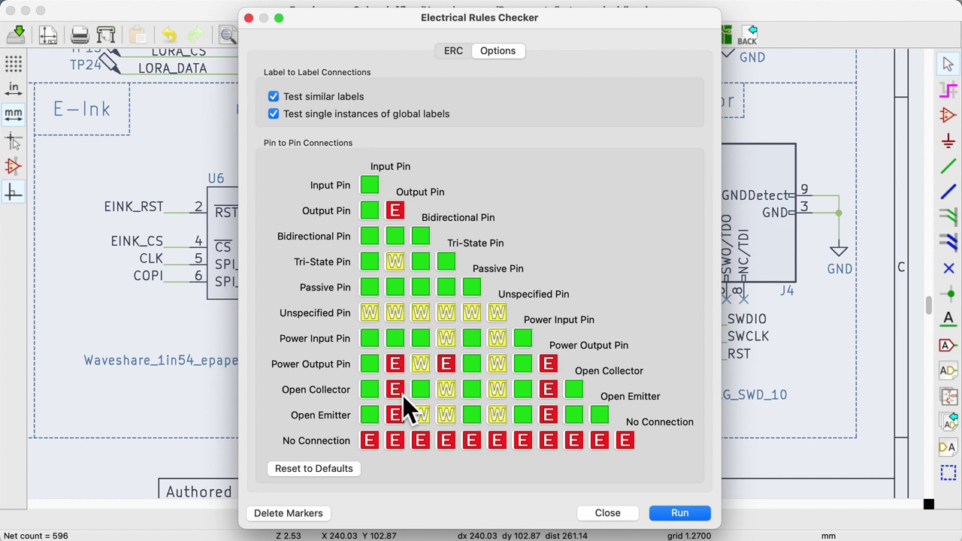
left_click(346, 474)
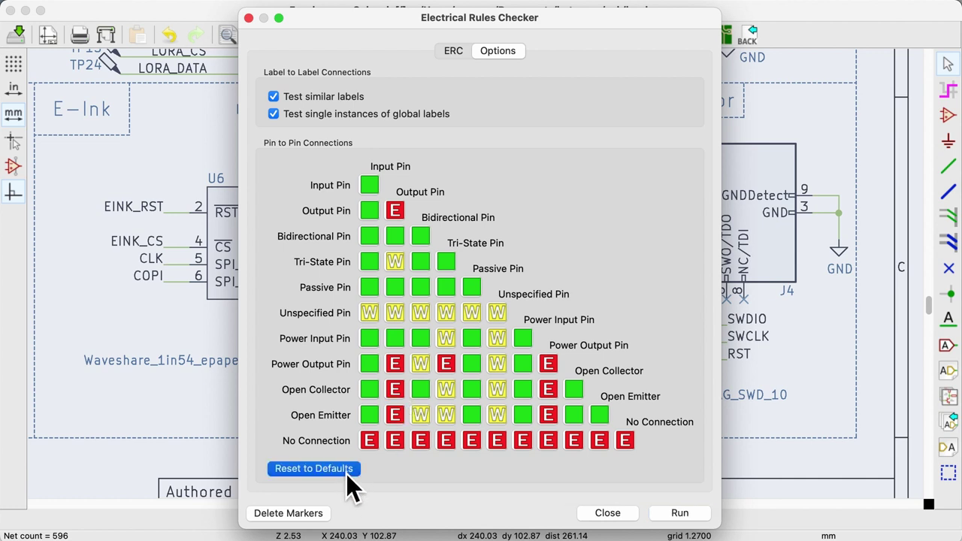
left_click(345, 473)
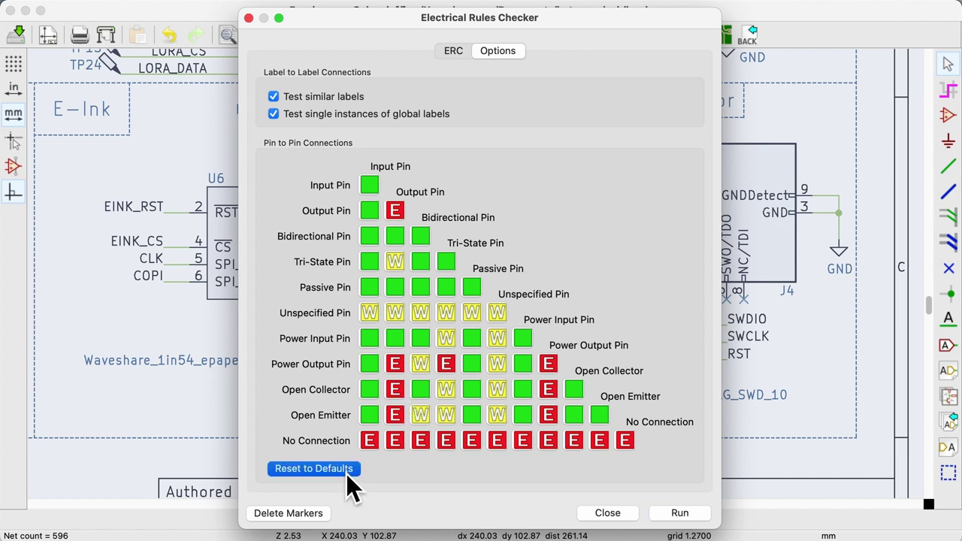
left_click(454, 57)
left_click(671, 516)
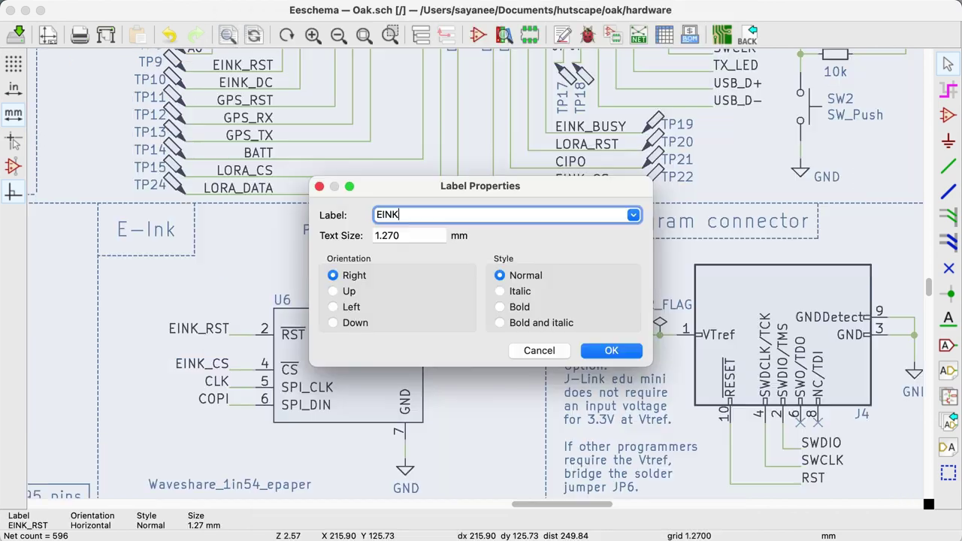
- Place the EINK_BUSY label on the BUSY pin
type("_BUSY")
left_click(610, 351)
scroll(457, 176, "up", 3)
scroll(461, 176, "up", 3)
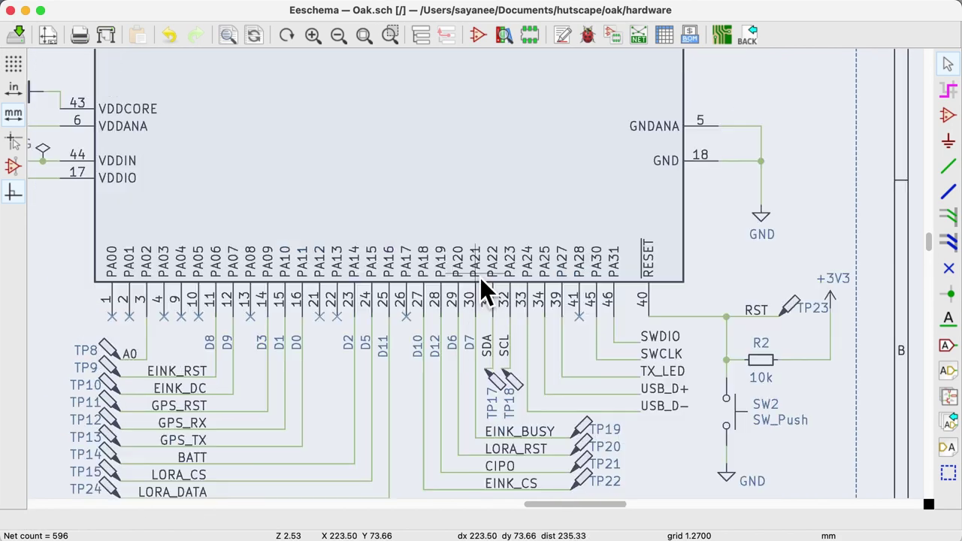
scroll(480, 277, "up", 5)
- Open the microcontroller symbol for editing, then re-run ERC to confirm zero errors
key("ctrl+e")
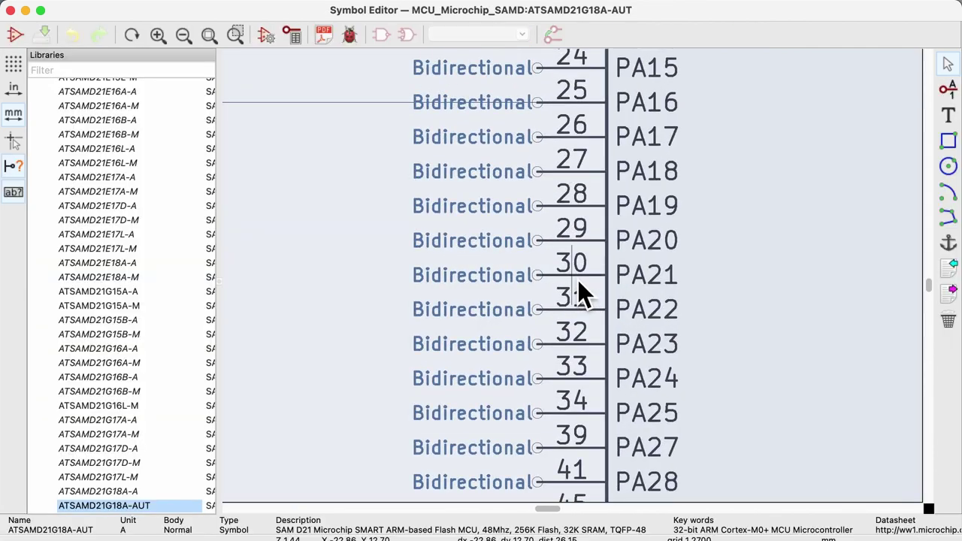
scroll(577, 279, "up", 1)
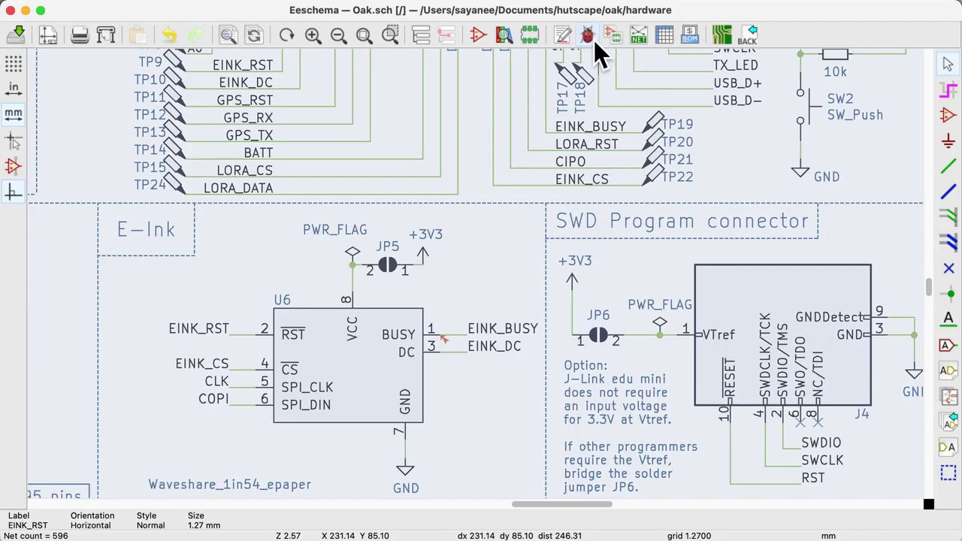
left_click(594, 40)
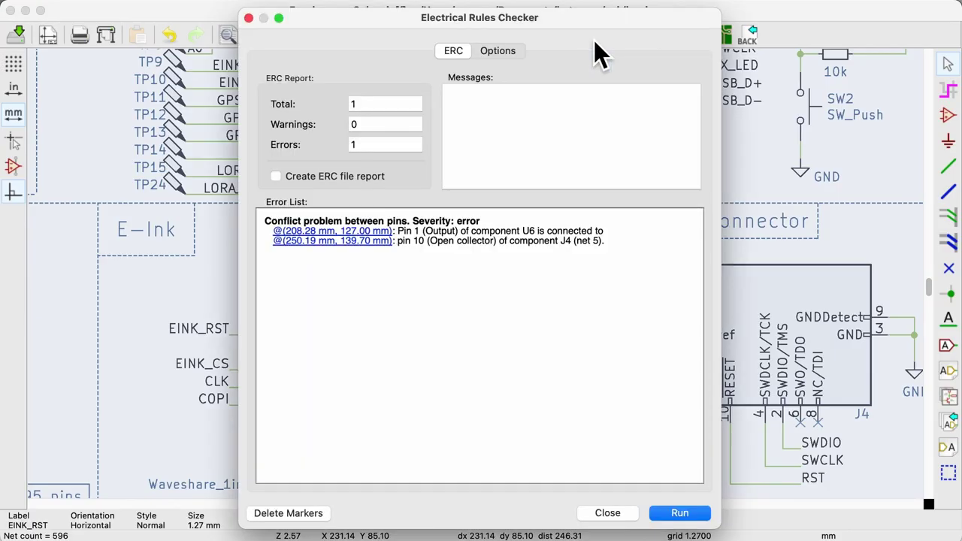
left_click(680, 517)
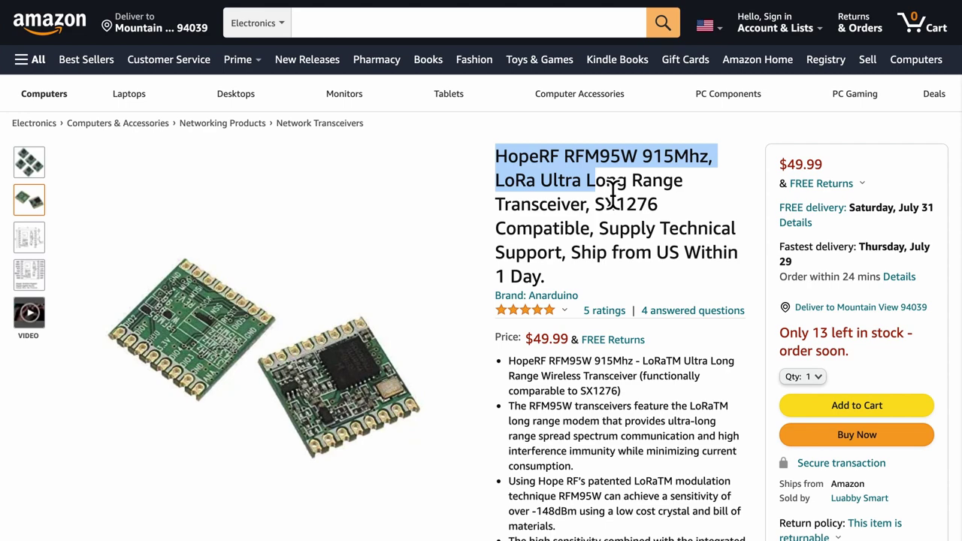
- Highlight the RFM95W product title, then bring up and zoom its 16 × 16 dimension drawing
left_click_drag(554, 181, 679, 193)
left_click(633, 220)
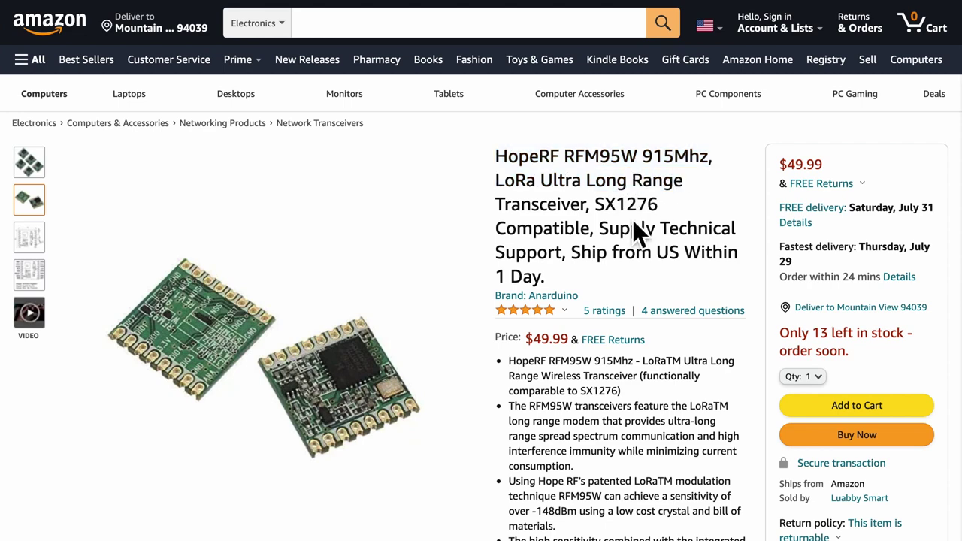
mouse_move(47, 251)
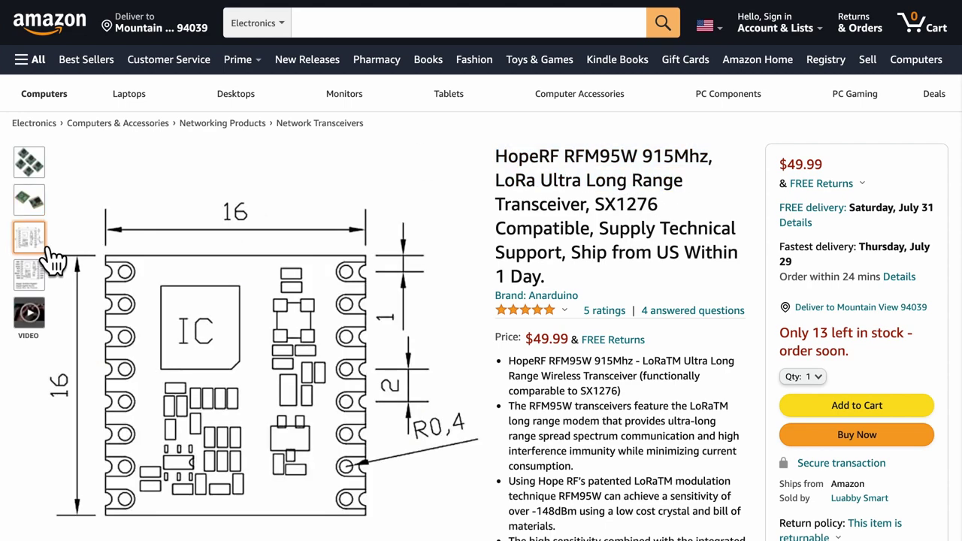
mouse_move(275, 333)
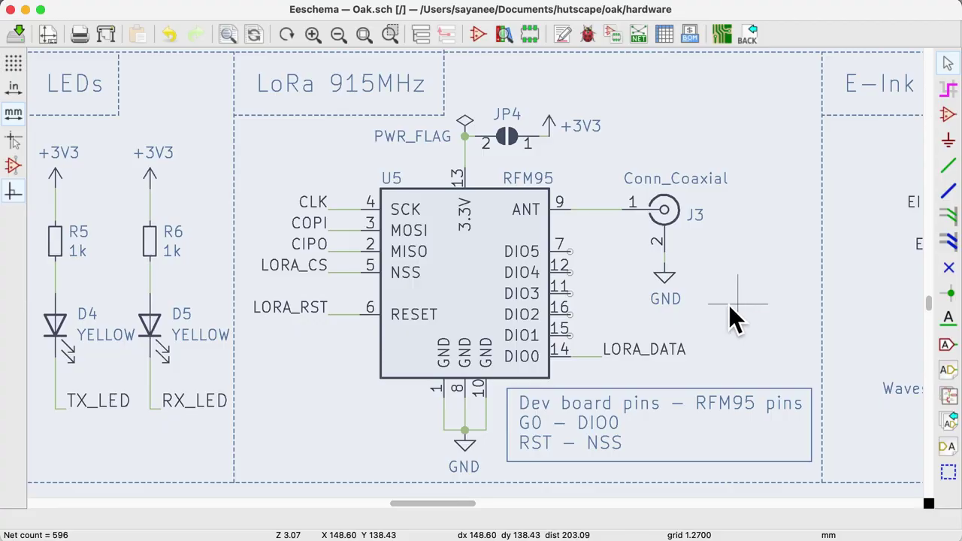
- Run ERC to list the rule violations, then return to the schematic
left_click(594, 38)
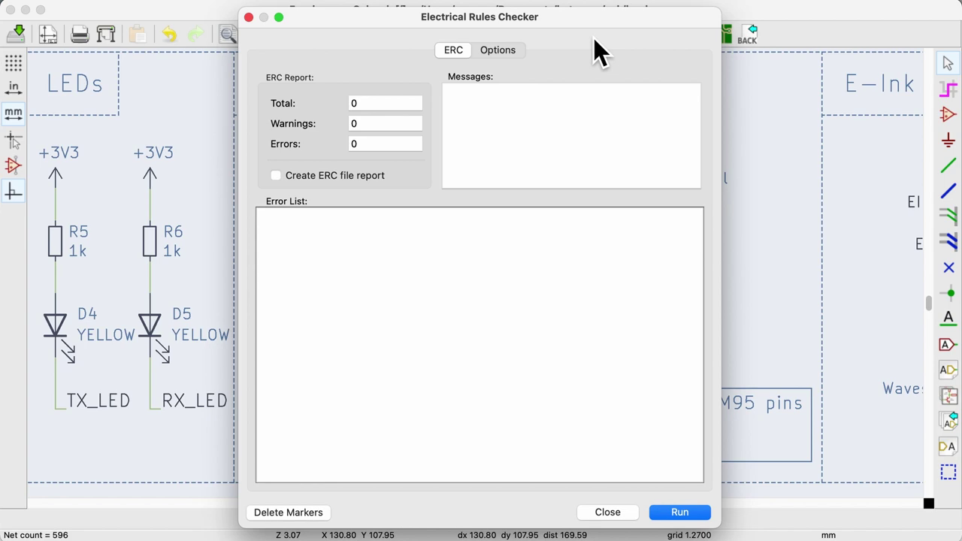
left_click(680, 512)
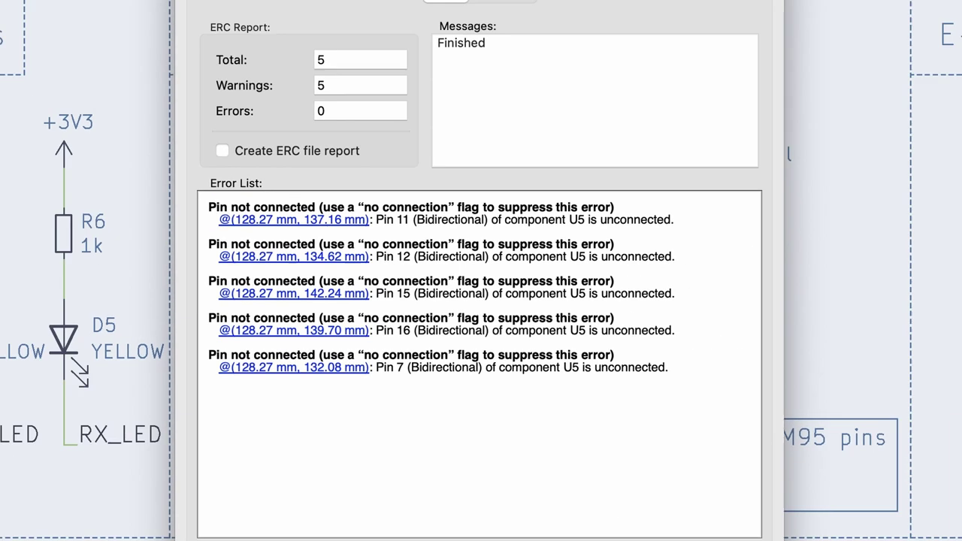
left_click(635, 526)
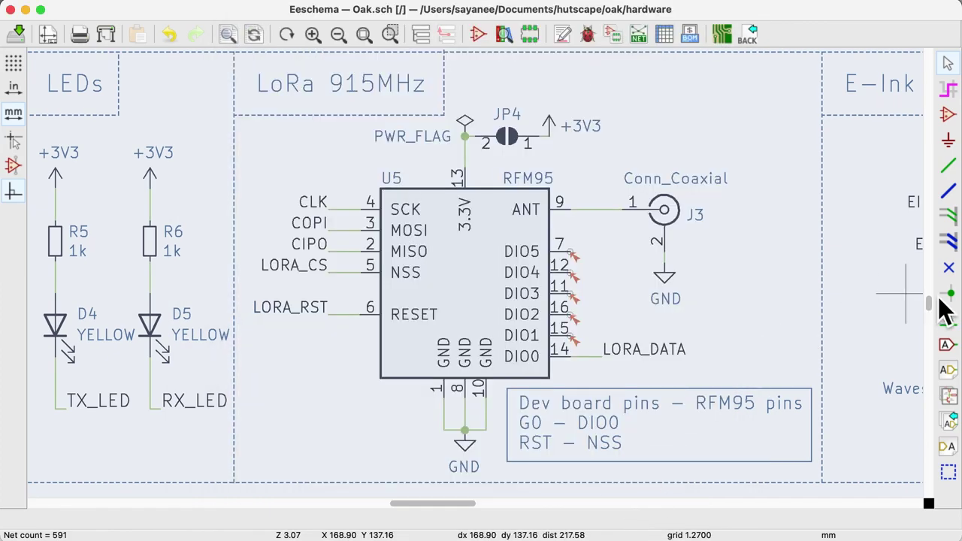
- Flag U5's DIO5, DIO4, DIO3 and DIO2 pins as no-connect and re-run ERC with zero warnings
left_click(948, 270)
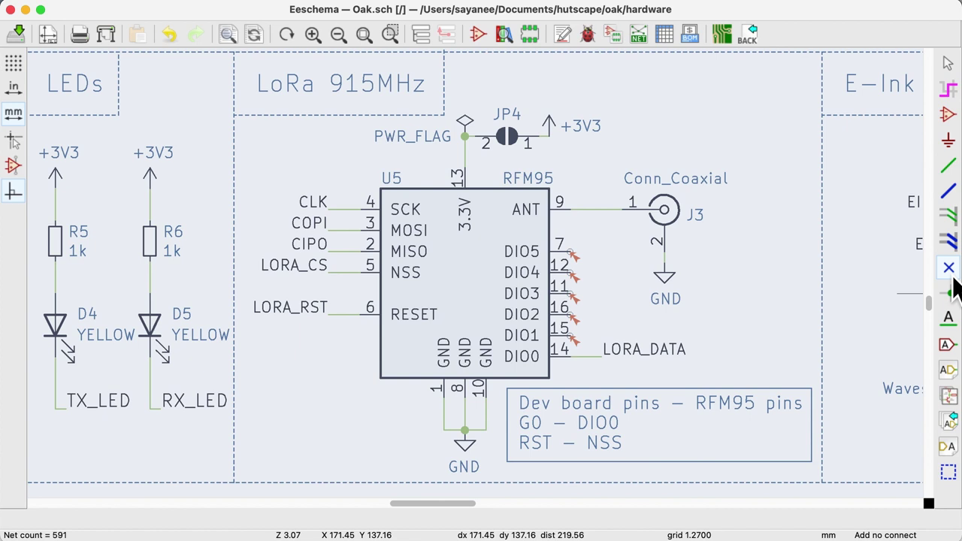
left_click(579, 258)
left_click(576, 278)
left_click(577, 299)
left_click(578, 321)
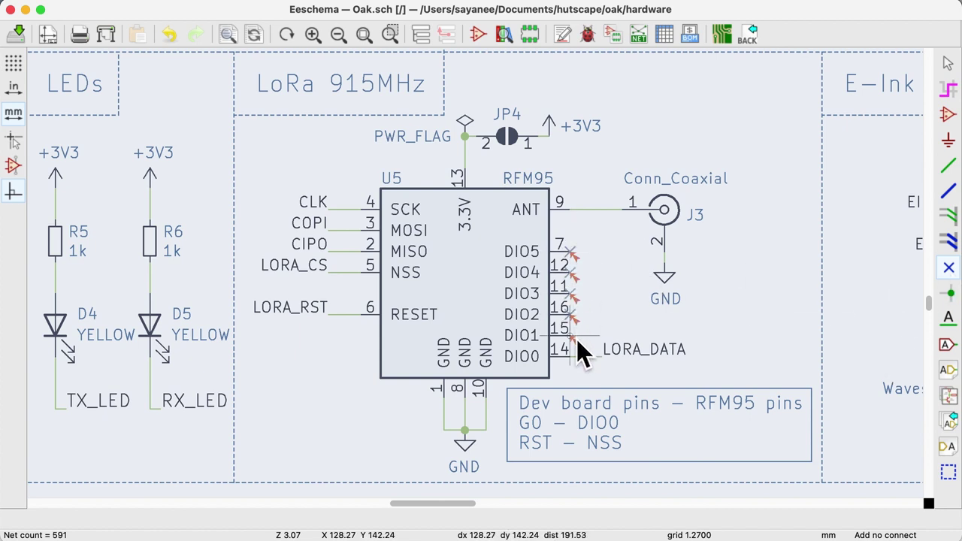
left_click(589, 34)
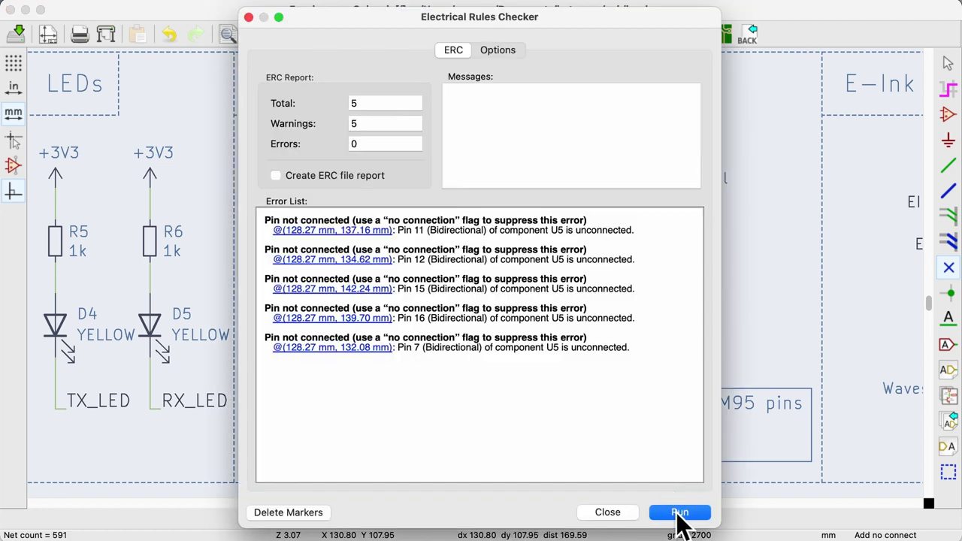
left_click(679, 513)
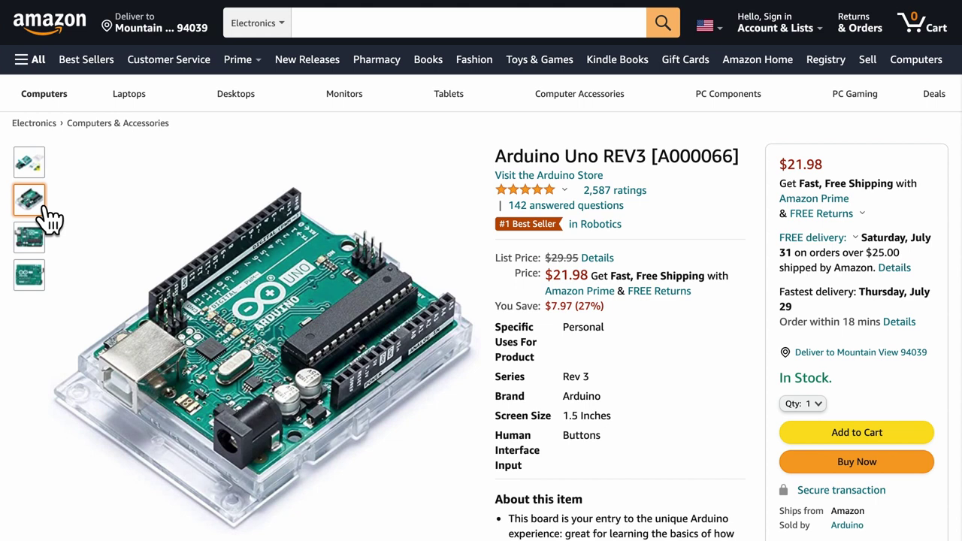
- Switch the Arduino Uno REV3 main image to the top-down board view
mouse_move(49, 257)
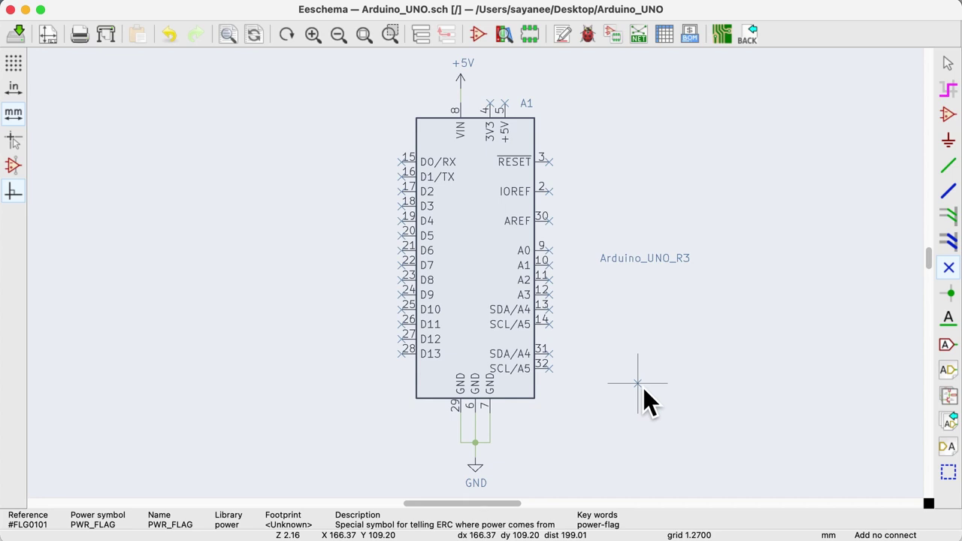
- Flag an unused Arduino pin as not connected and run ERC on the Arduino schematic
left_click(643, 389)
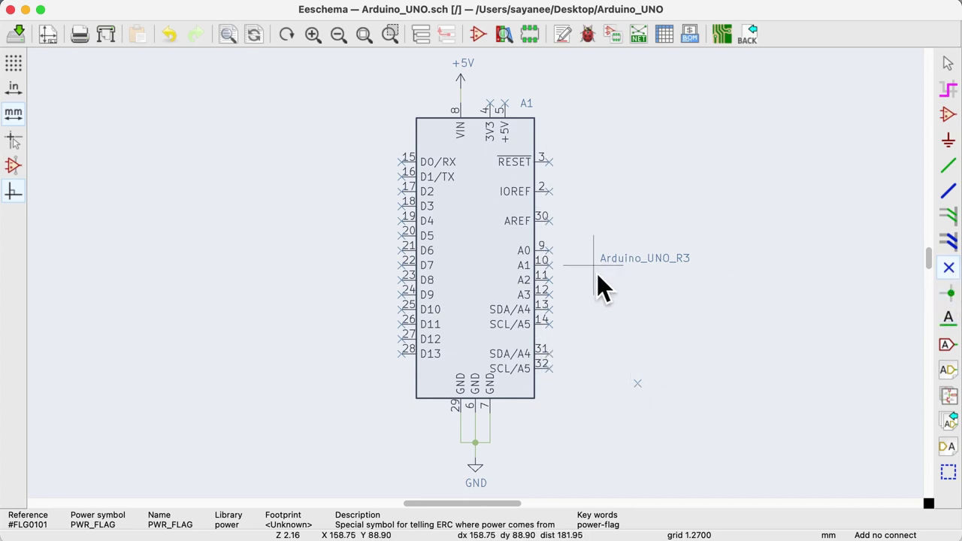
left_click(643, 390)
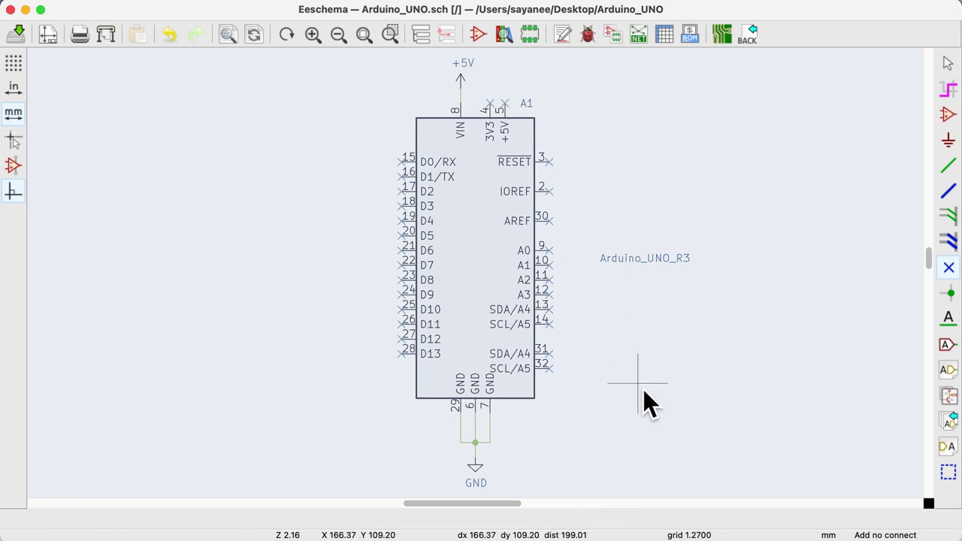
left_click(590, 35)
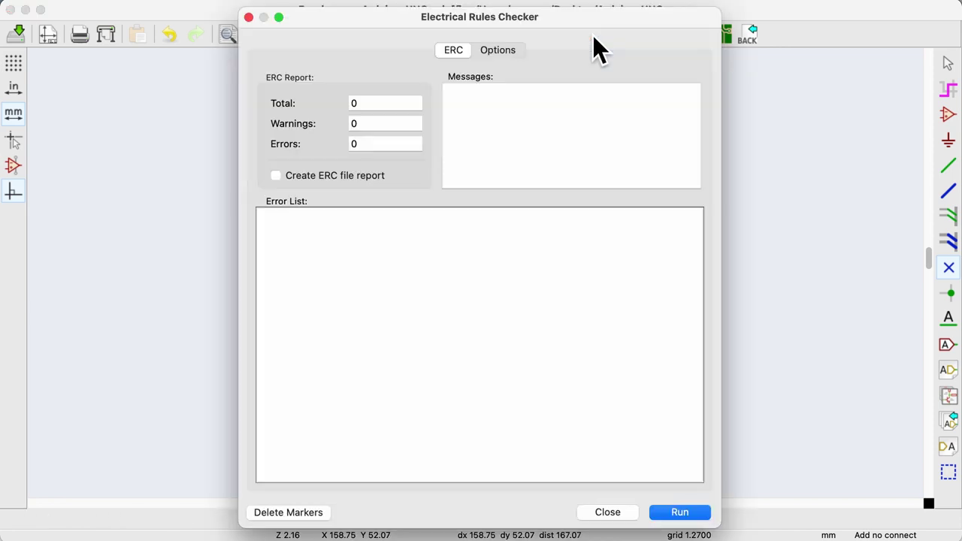
left_click(686, 517)
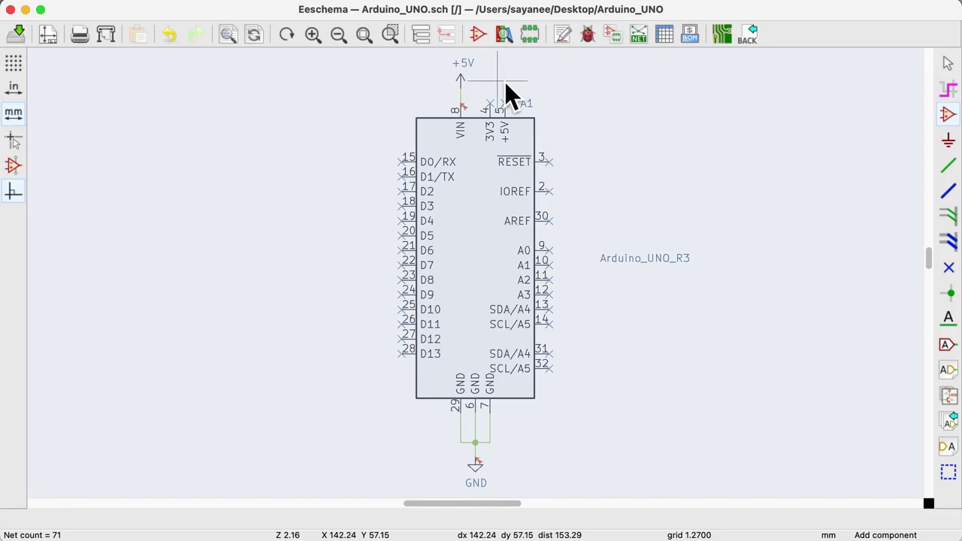
- Search 'power flag' and place a rotated PWR_FLAG symbol on the GND wire
left_click(504, 82)
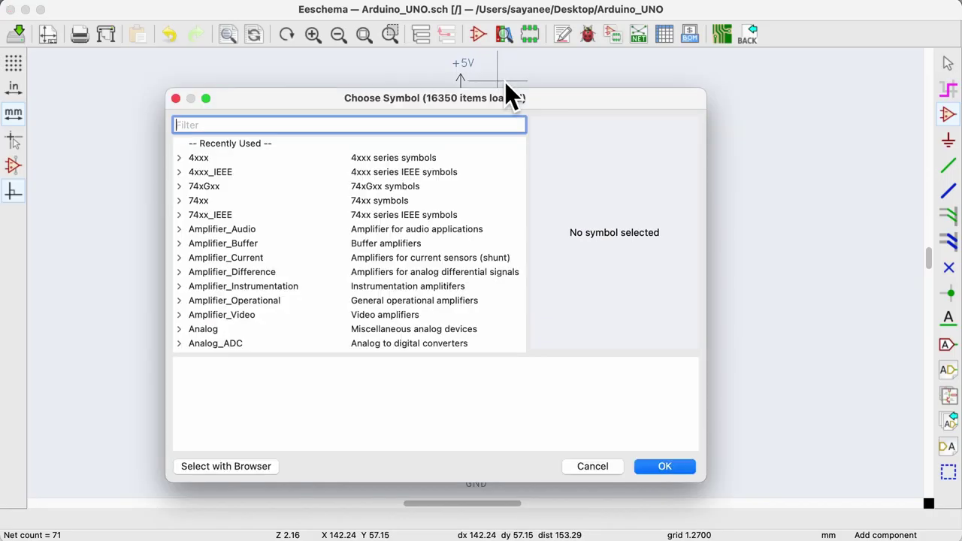
type("pow")
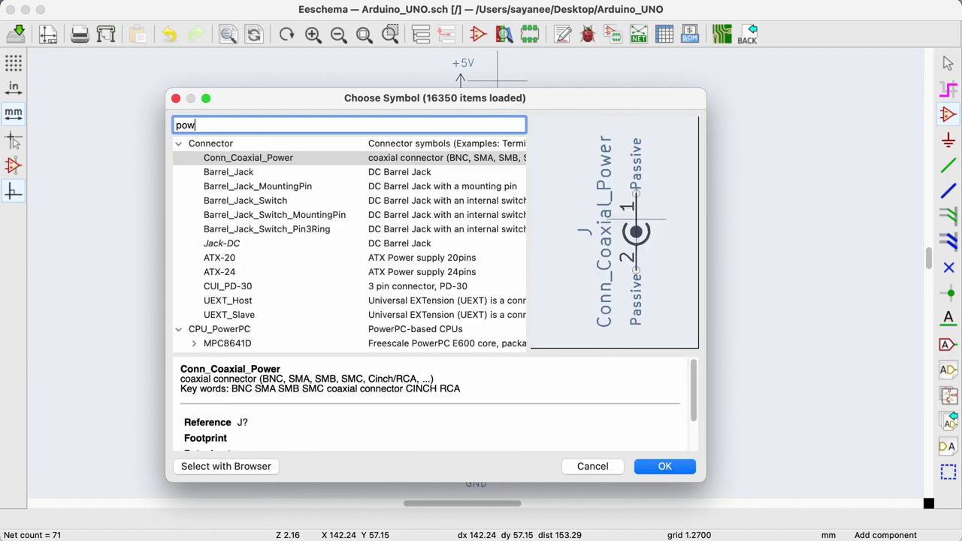
type("er flag")
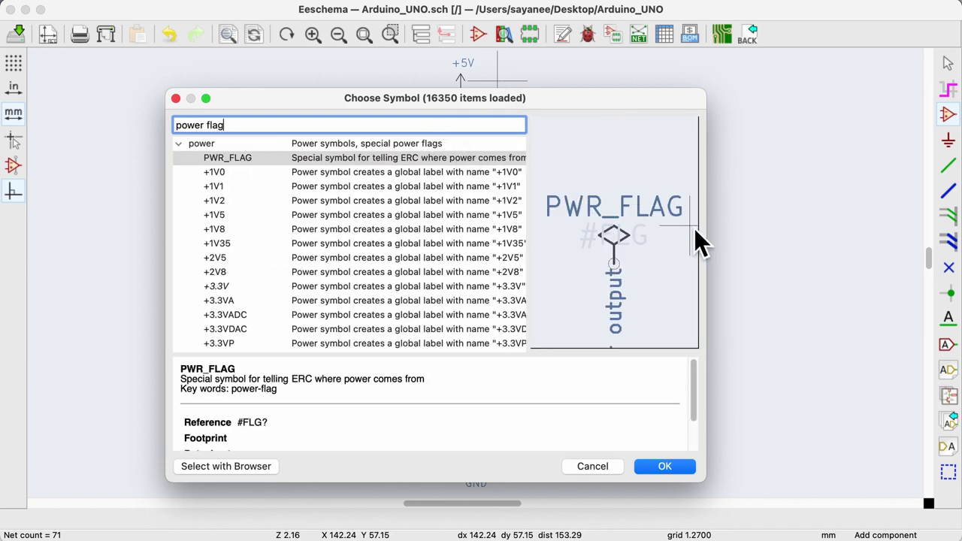
left_click_drag(716, 236, 818, 242)
left_click_drag(597, 101, 585, 80)
double_click(420, 139)
scroll(479, 264, "up", 5)
key("r")
key("r")
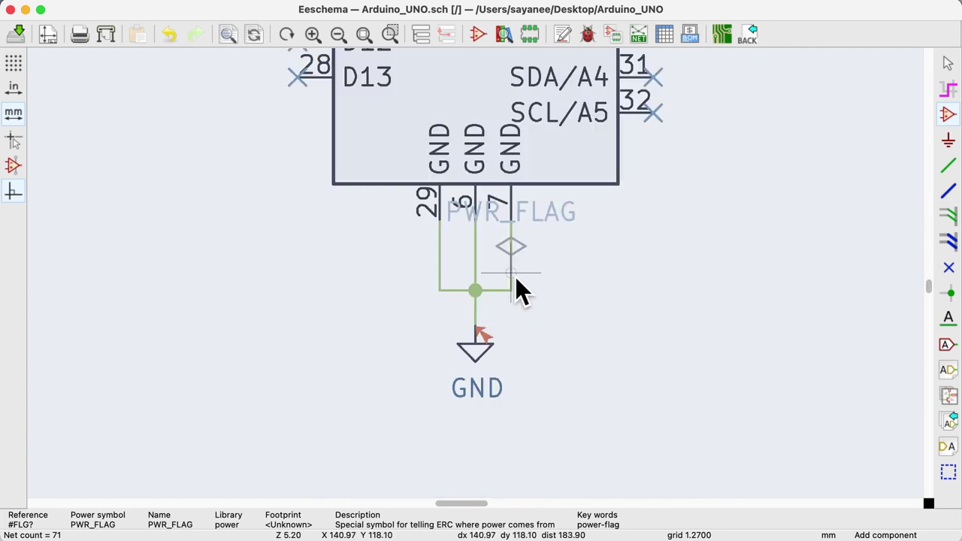
key("r")
left_click(518, 265)
scroll(481, 285, "down", 5)
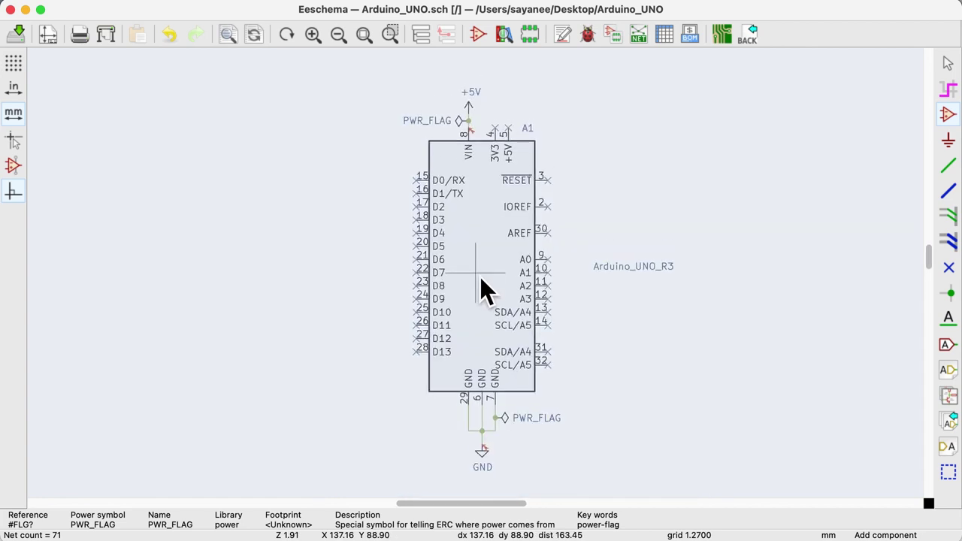
- Re-run ERC after adding the power flags, confirming 0 warnings and 0 errors
left_click(592, 38)
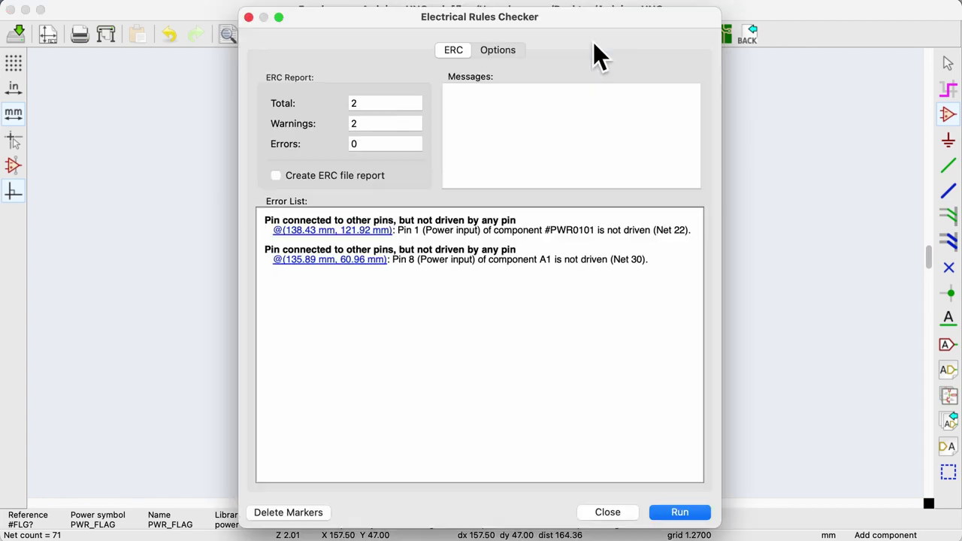
left_click(681, 514)
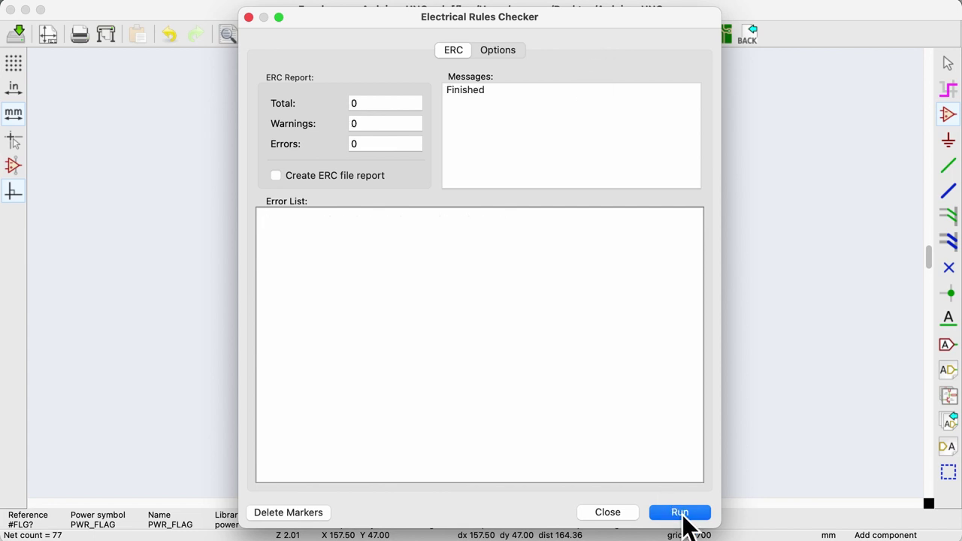
double_click(478, 105)
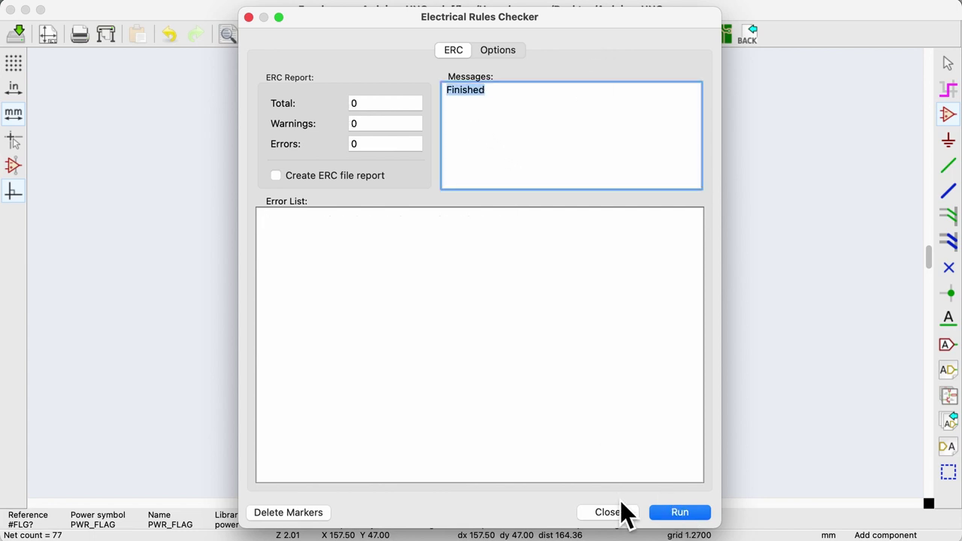
left_click(625, 514)
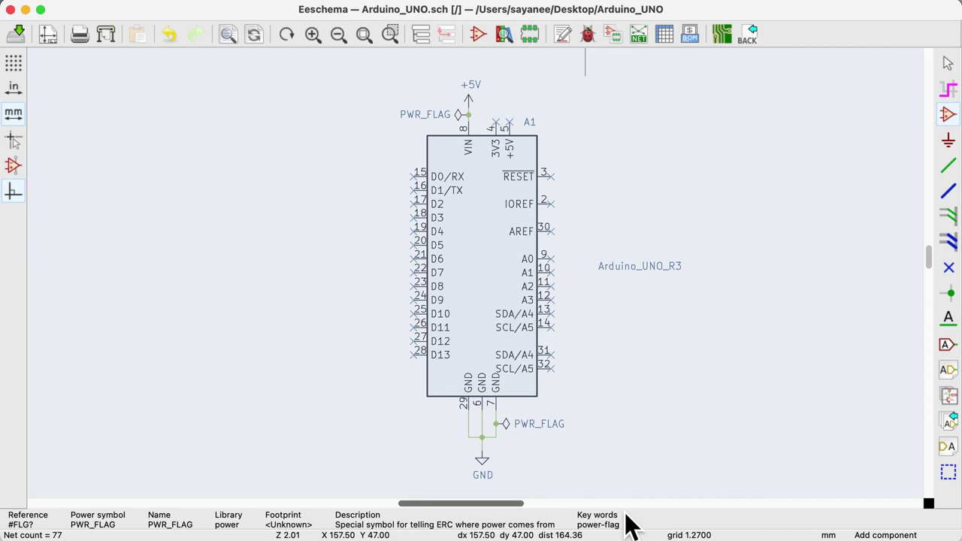
- Place a DHT11 sensor left of the Arduino and wire its data pin to D4
left_click(620, 499)
double_click(417, 141)
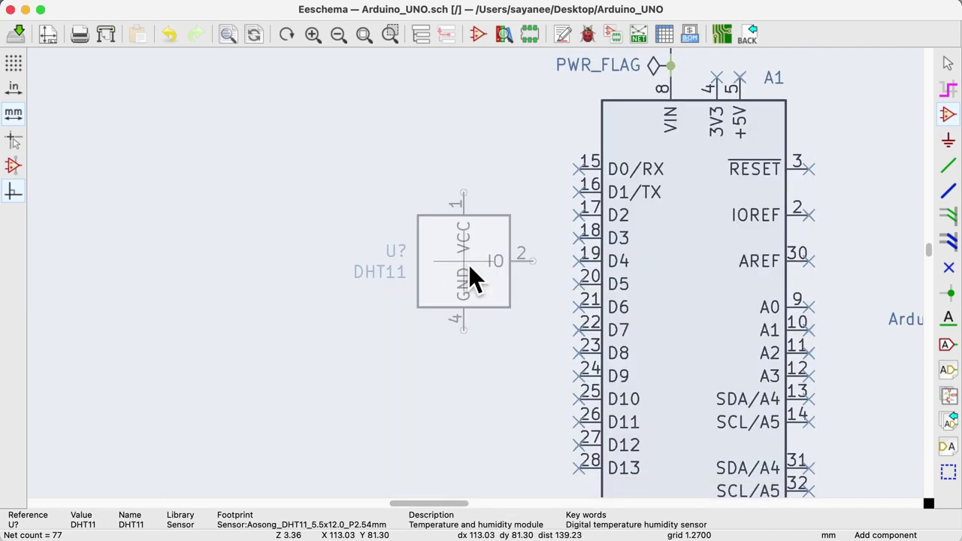
left_click(469, 265)
left_click(513, 261)
left_click(583, 262)
- Add a +5V power symbol above the DHT11 and a GND symbol below it
type("p5v")
key("Return")
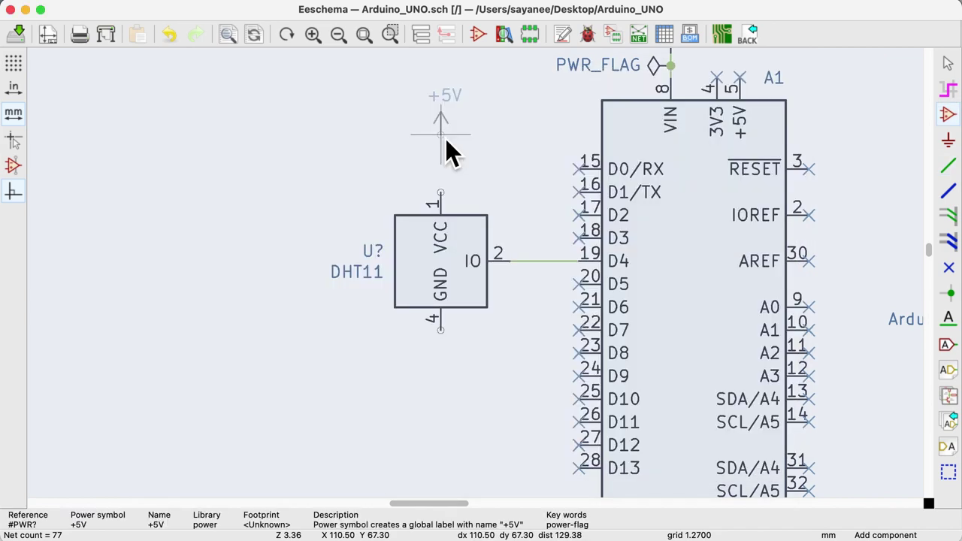
left_click(443, 112)
type("pgnd")
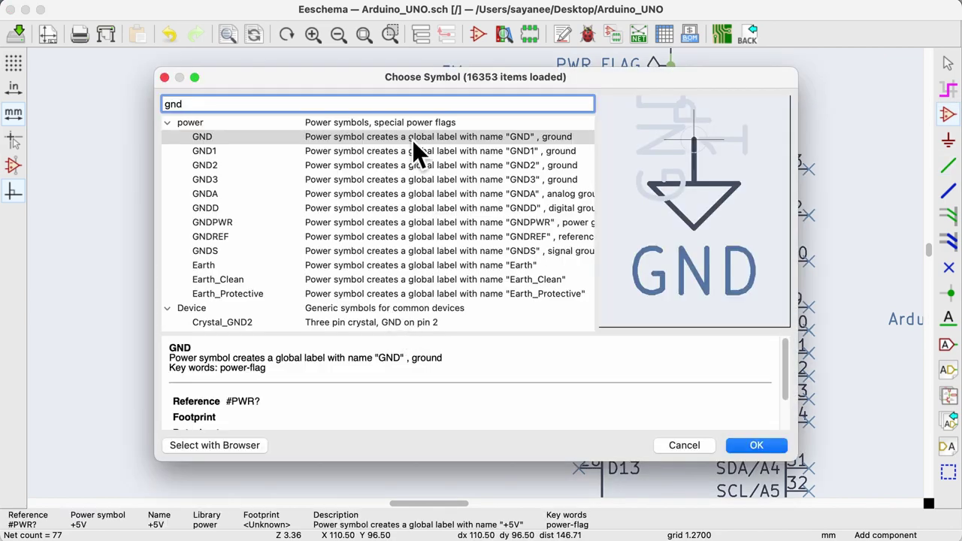
double_click(415, 140)
left_click(440, 409)
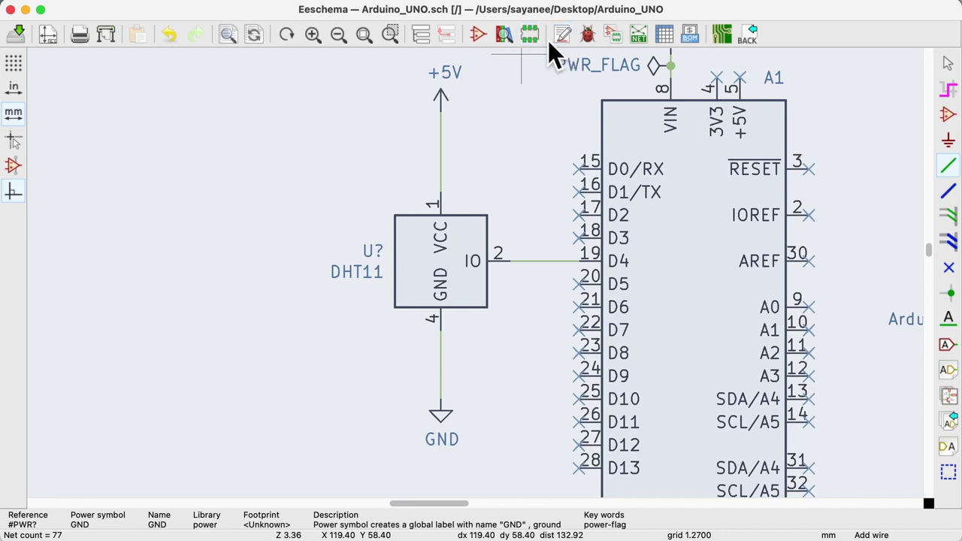
- Annotate the schematic so the DHT11 becomes U1, then run ERC with zero errors
left_click(562, 37)
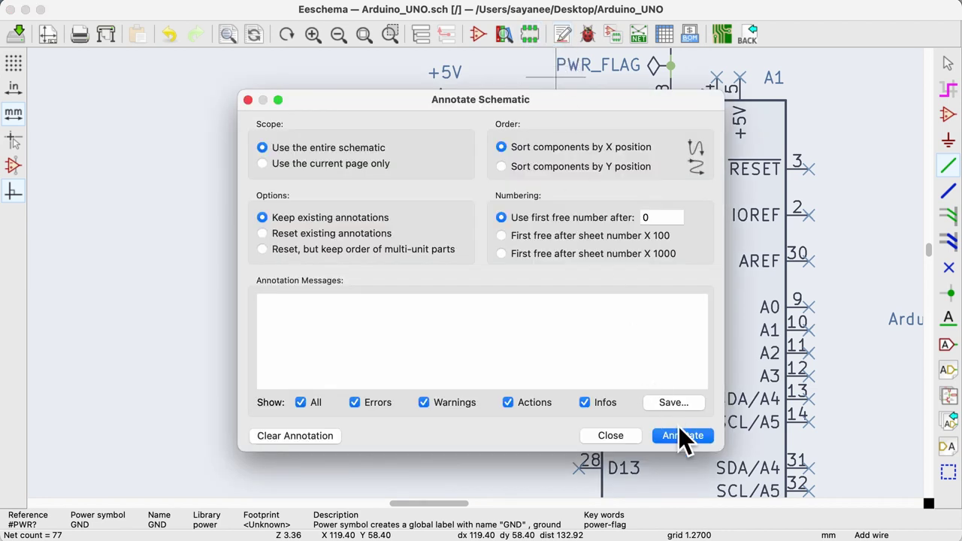
left_click(684, 440)
left_click(627, 435)
left_click(594, 41)
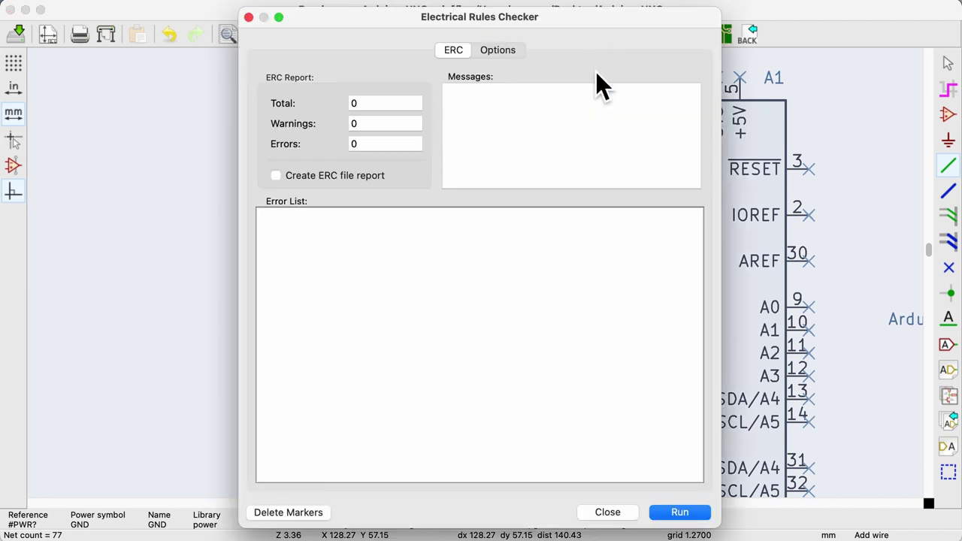
left_click(680, 512)
left_click(608, 512)
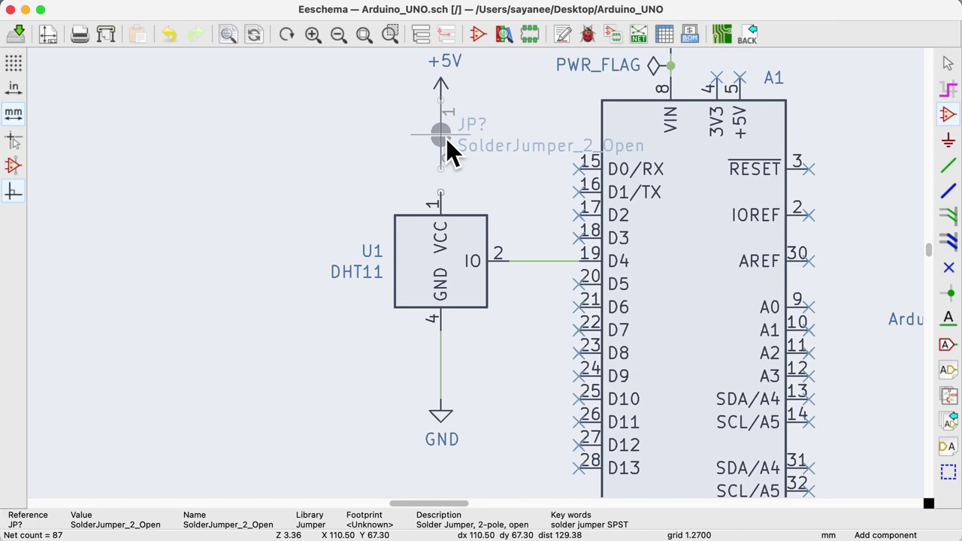
- Place the solder jumper on the +5V line, annotate it as JP1, and run ERC
left_click(447, 138)
key("w")
left_click(562, 34)
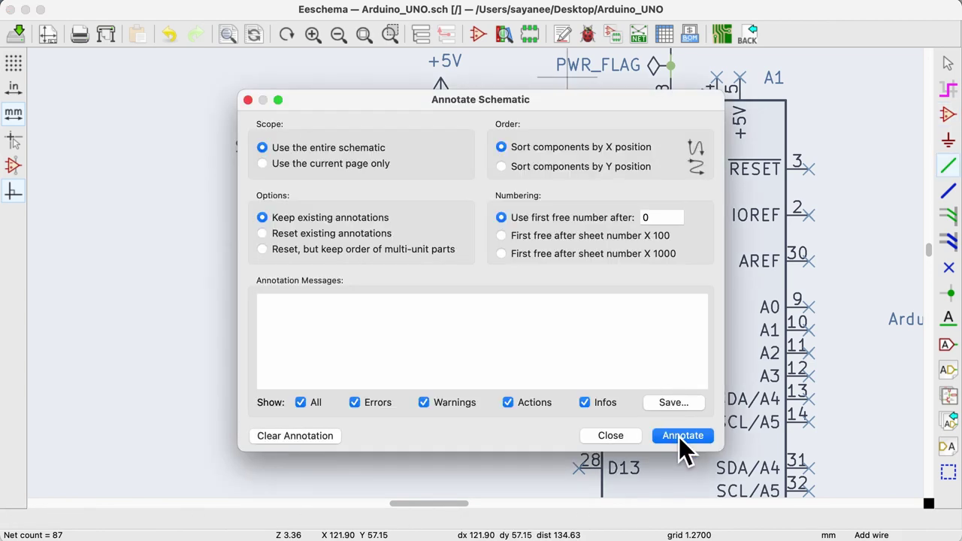
left_click(679, 438)
left_click(635, 439)
left_click(593, 38)
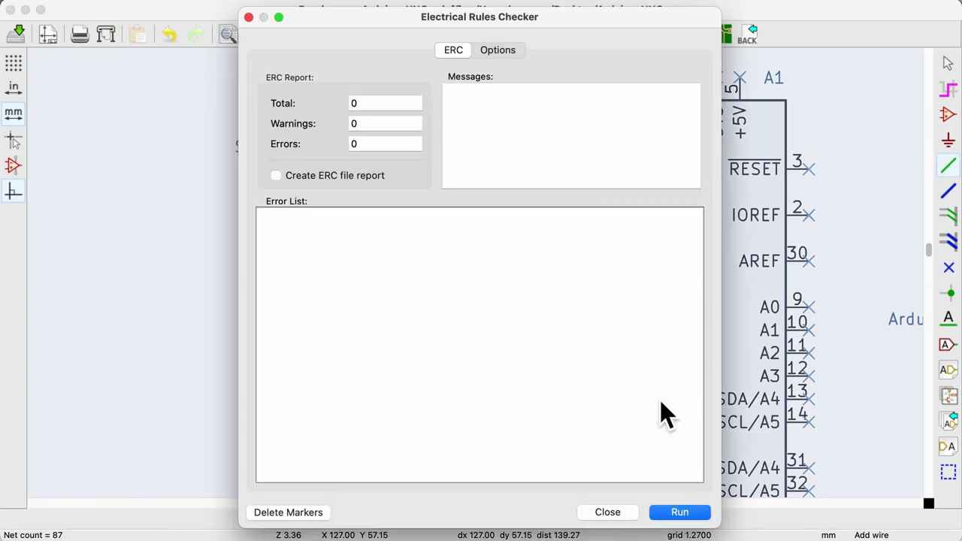
left_click(680, 514)
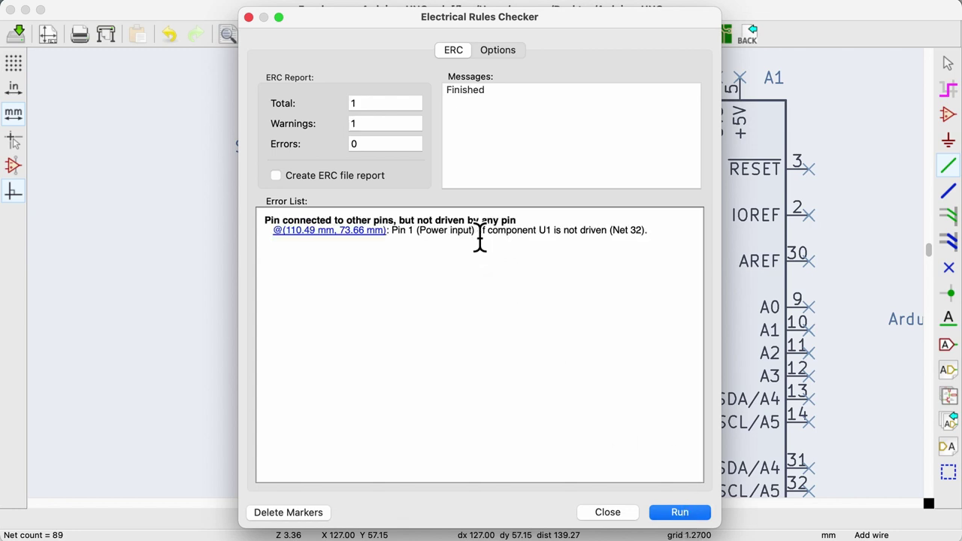
key("Escape")
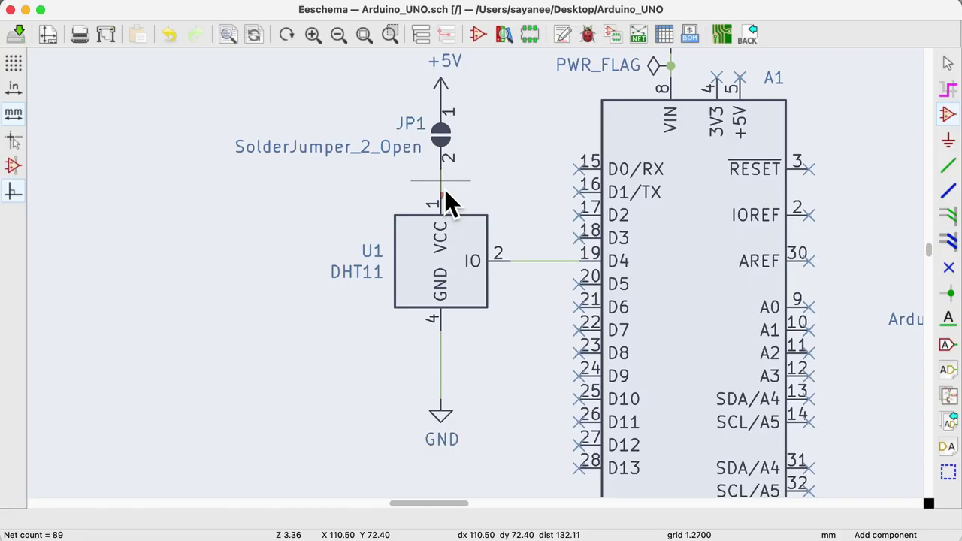
- Attach a rotated PWR_FLAG to U1's VCC line and rerun ERC
left_click(445, 194)
double_click(354, 148)
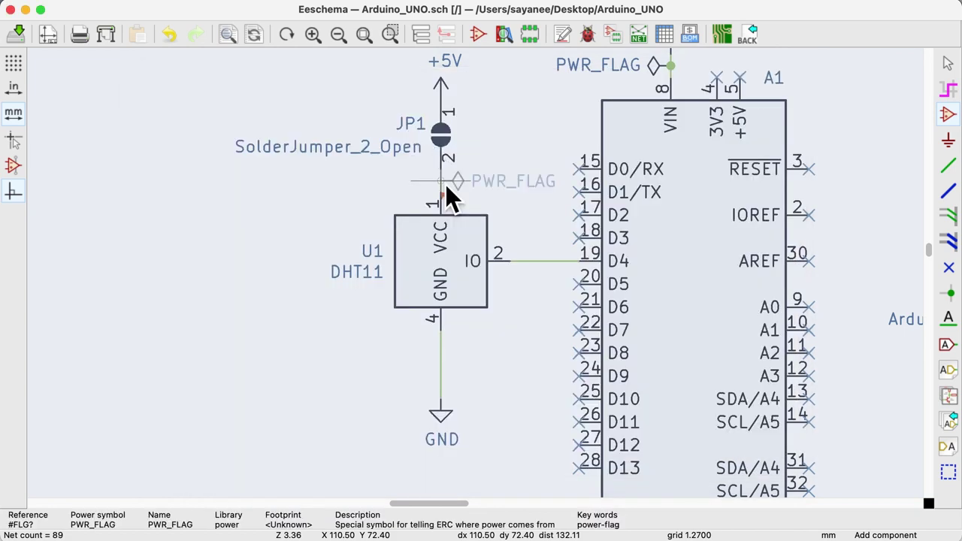
key("r")
key("r")
left_click(445, 184)
left_click(588, 34)
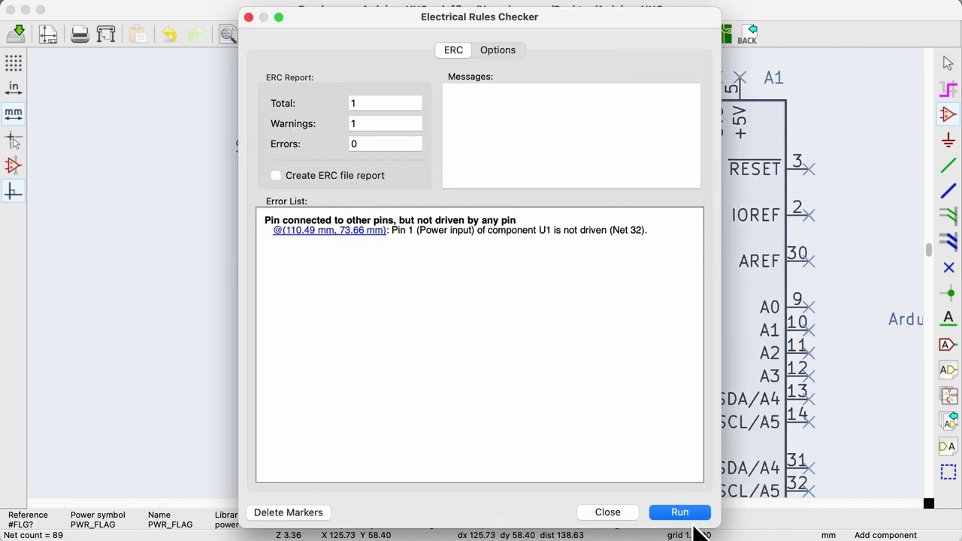
left_click(681, 513)
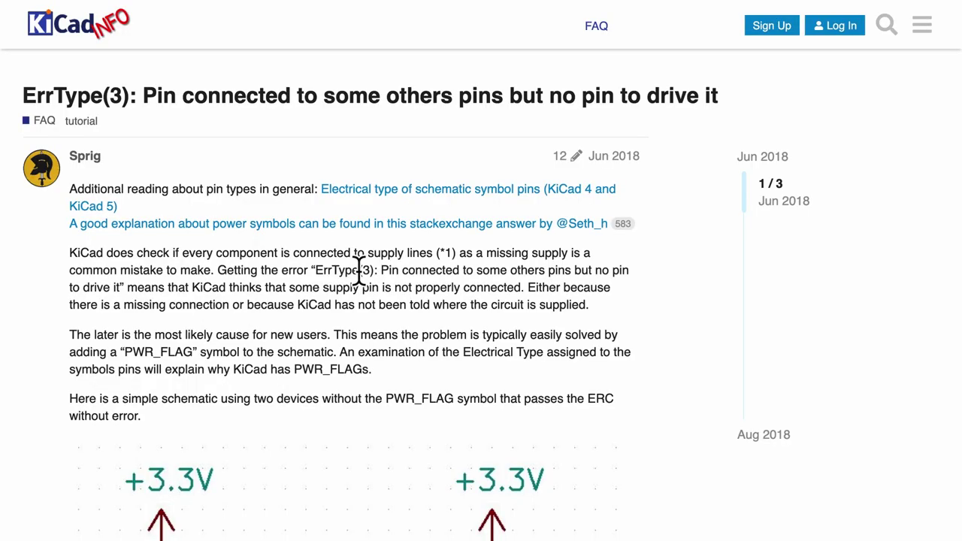
- Highlight the FAQ paragraph explaining the ErrType(3) undriven pin error
left_click_drag(194, 296, 525, 299)
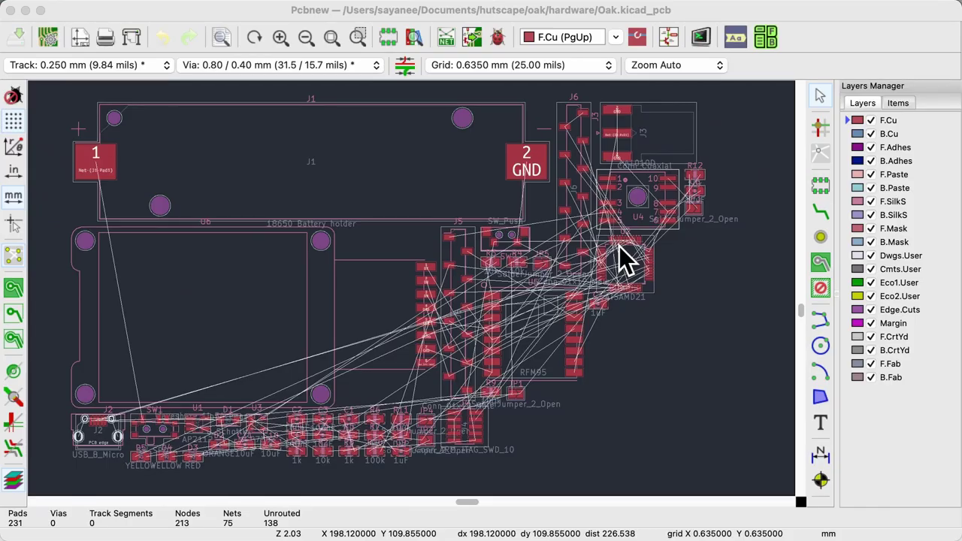
- Run DRC on the Oak board and scroll through its 138 unconnected items
left_click(619, 246)
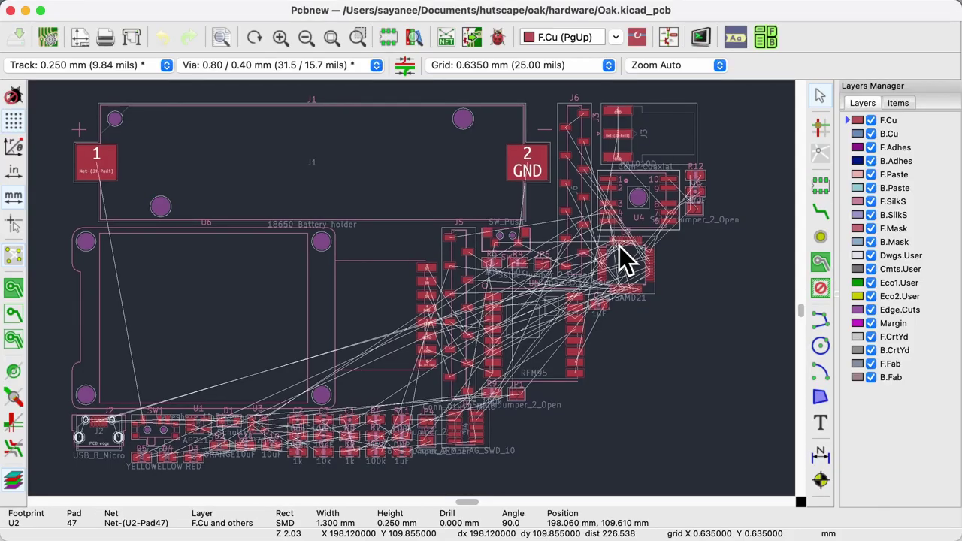
left_click(502, 42)
left_click(700, 477)
left_click(538, 270)
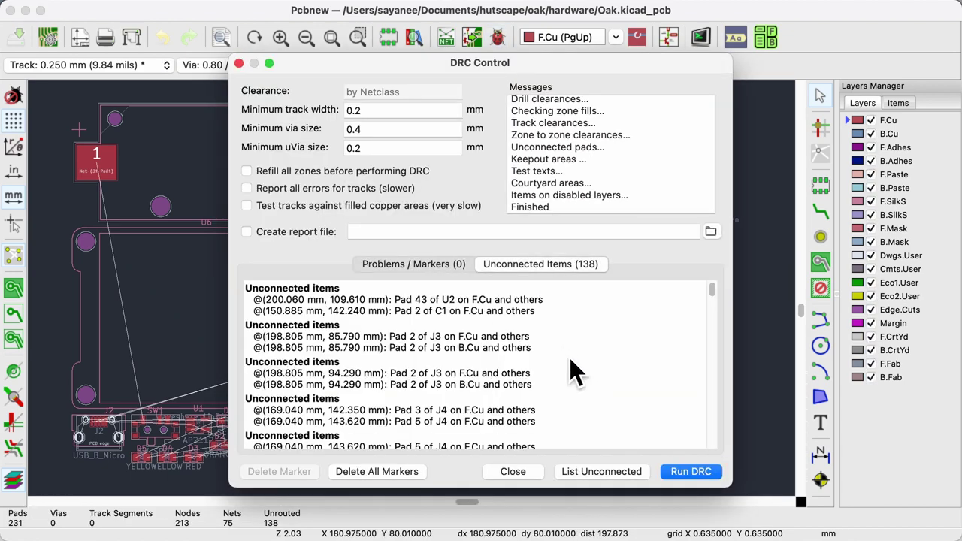
scroll(569, 369, "down", 10)
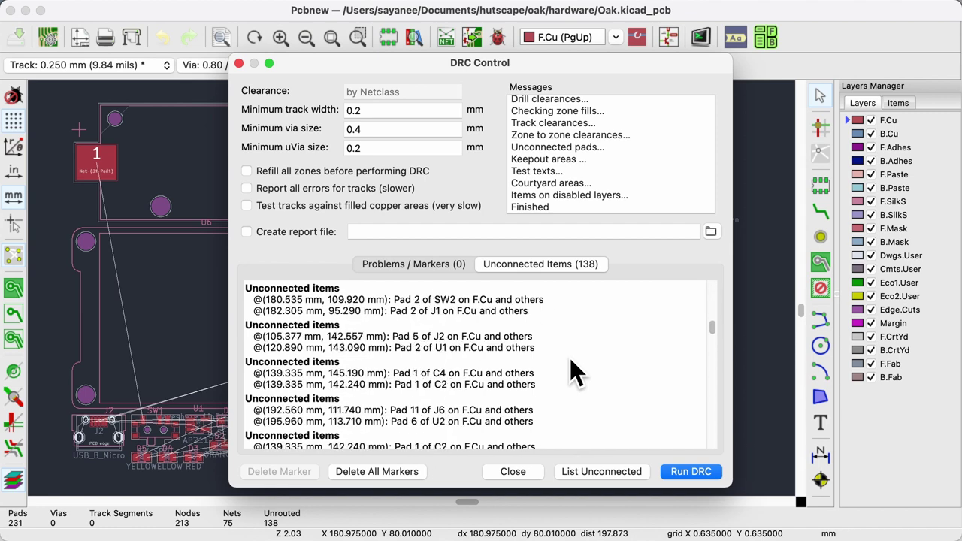
scroll(569, 359, "down", 10)
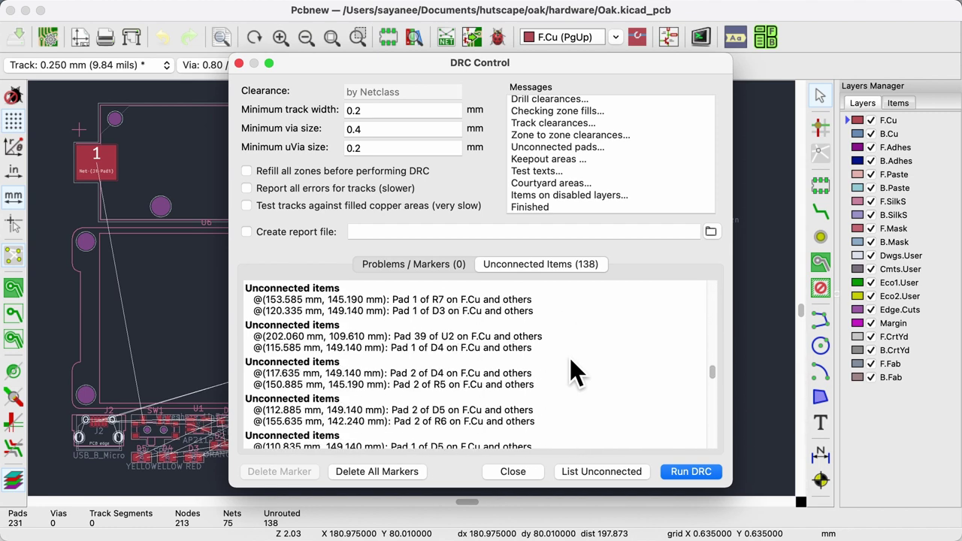
scroll(570, 361, "down", 6)
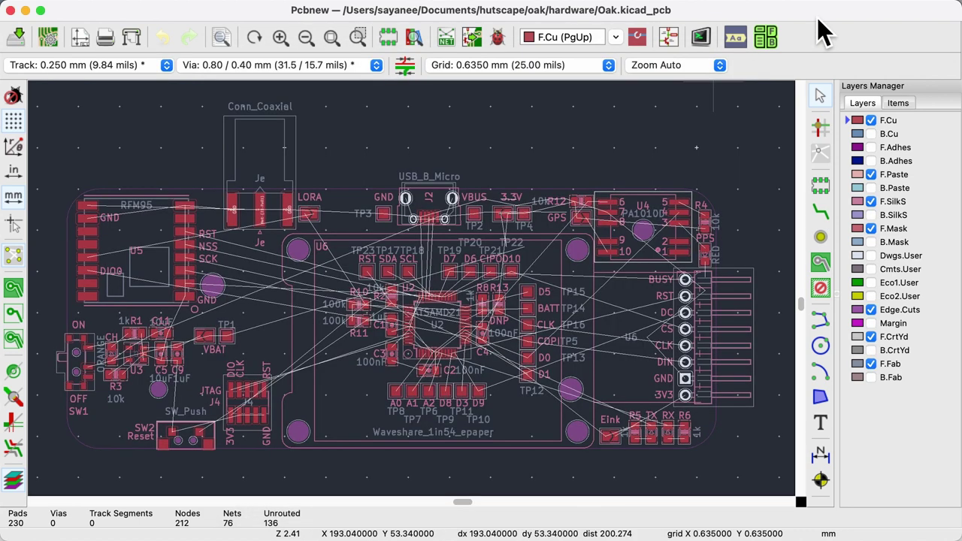
- Rerun DRC and review the 19 pad-too-close problems and 136 unconnected items
left_click(499, 39)
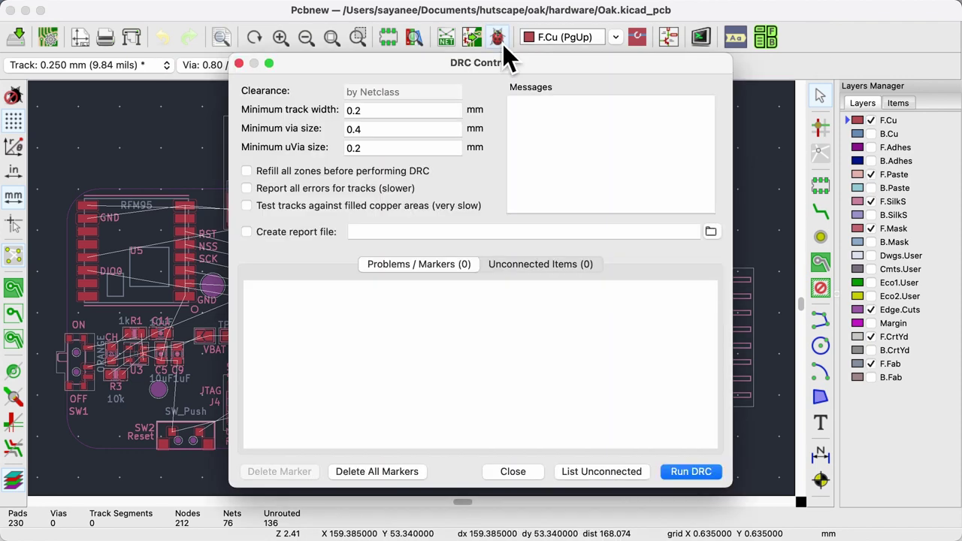
left_click(702, 474)
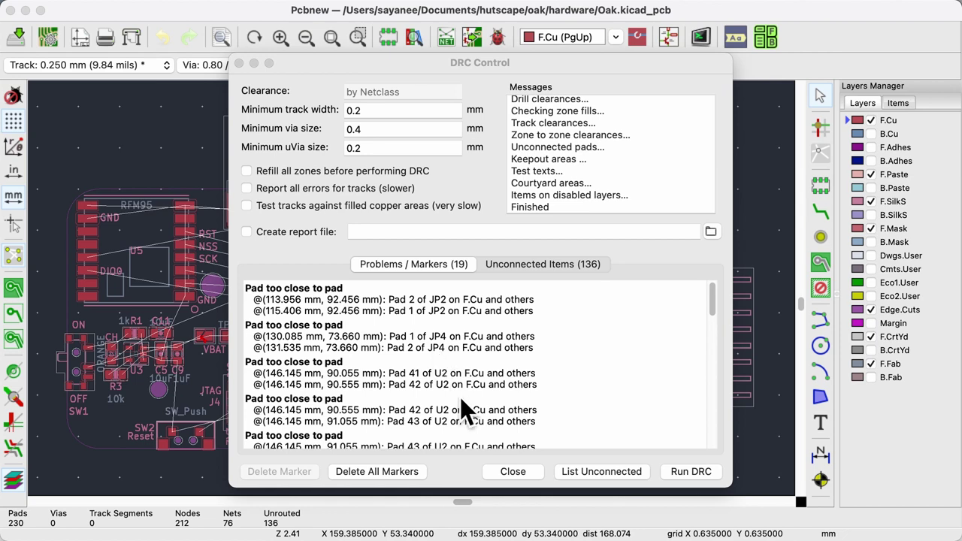
scroll(459, 396, "down", 5)
scroll(460, 397, "up", 5)
left_click(515, 268)
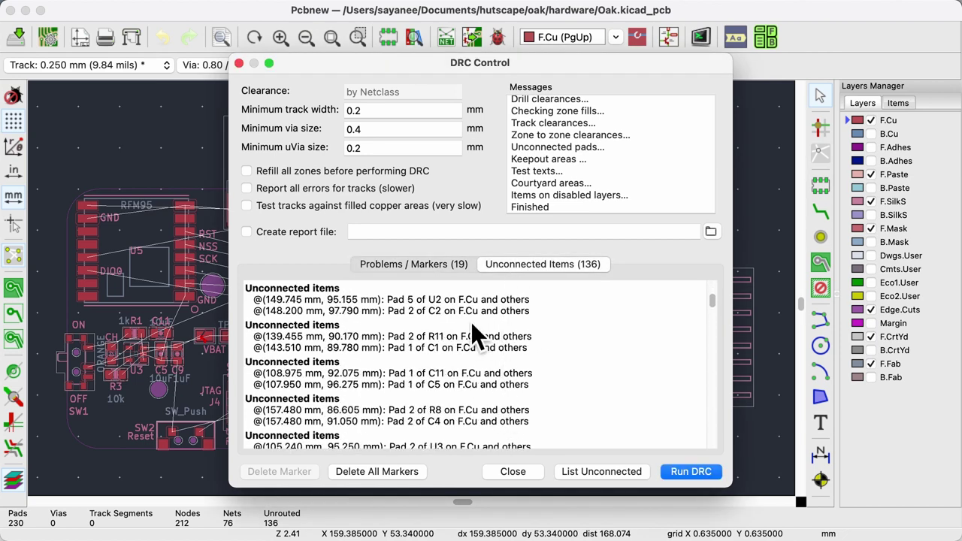
left_click(449, 269)
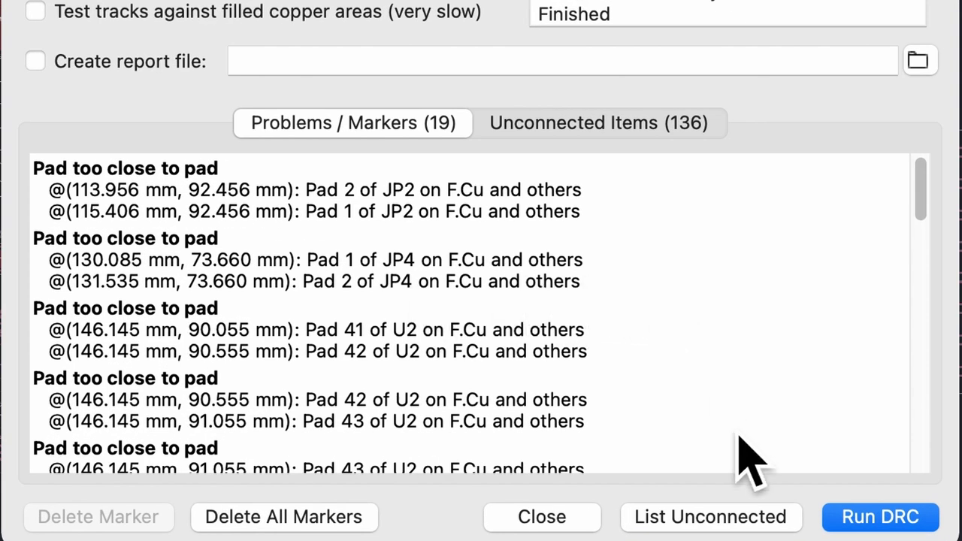
left_click(583, 517)
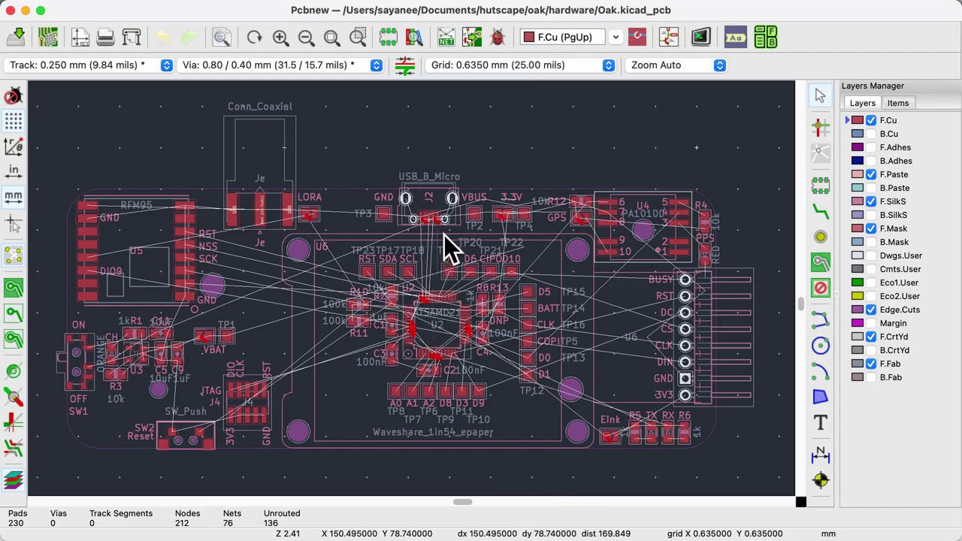
scroll(434, 228, "up", 5)
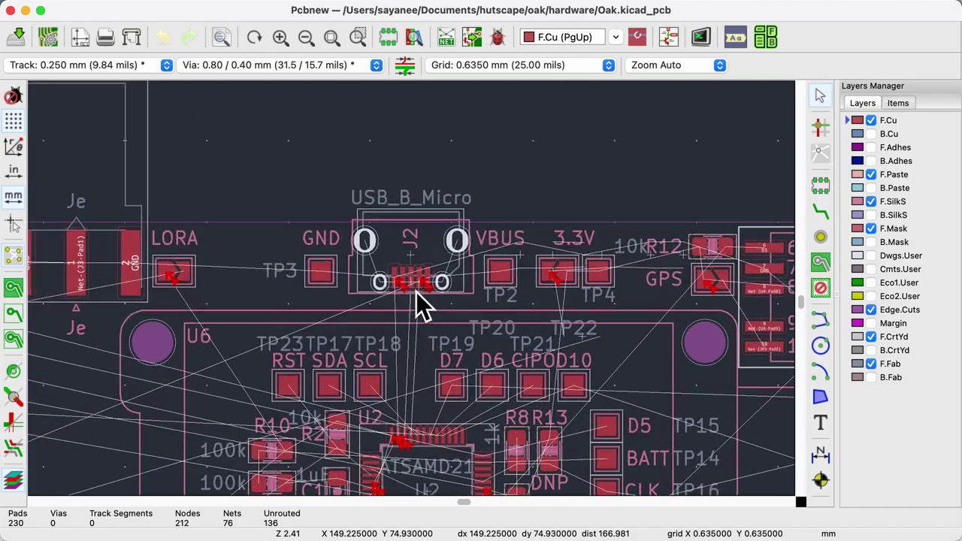
scroll(417, 293, "up", 1)
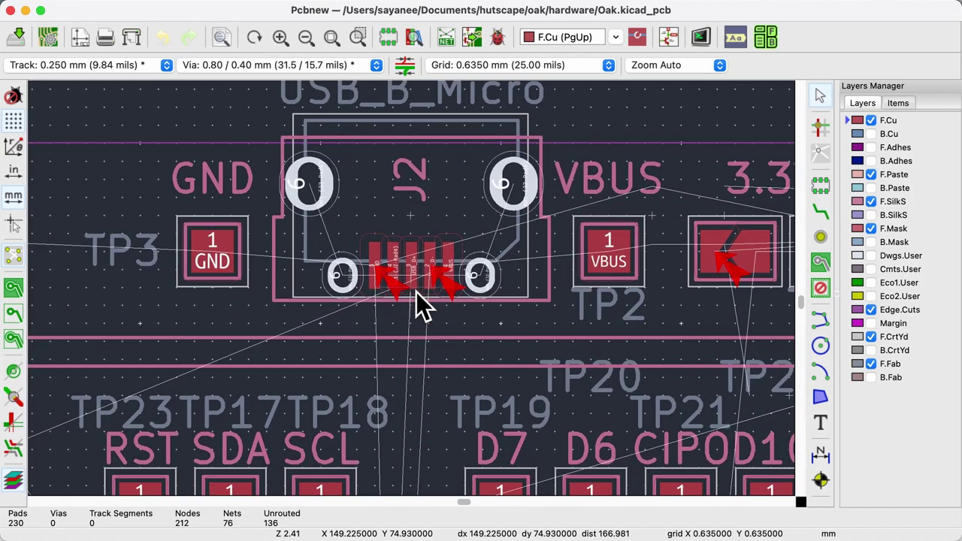
scroll(417, 291, "down", 10)
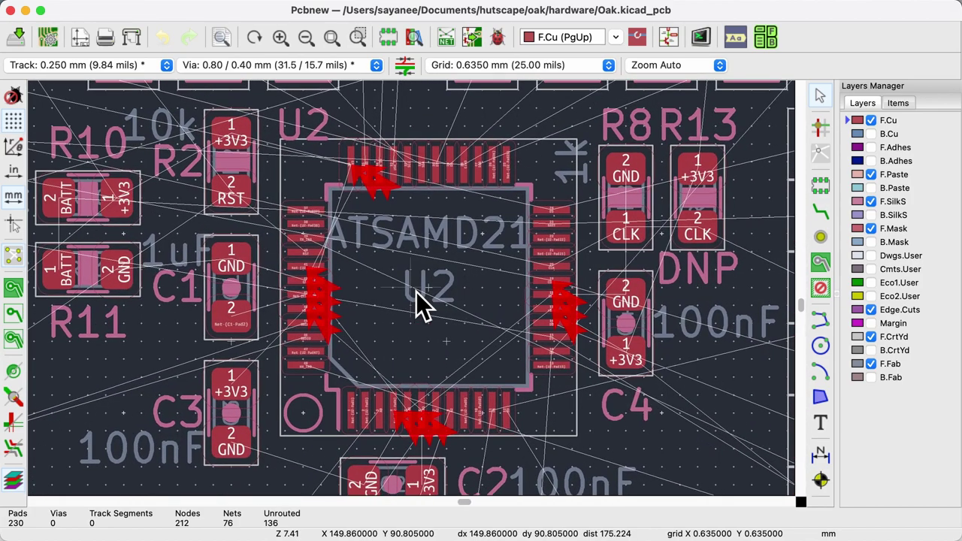
scroll(491, 373, "up", 3)
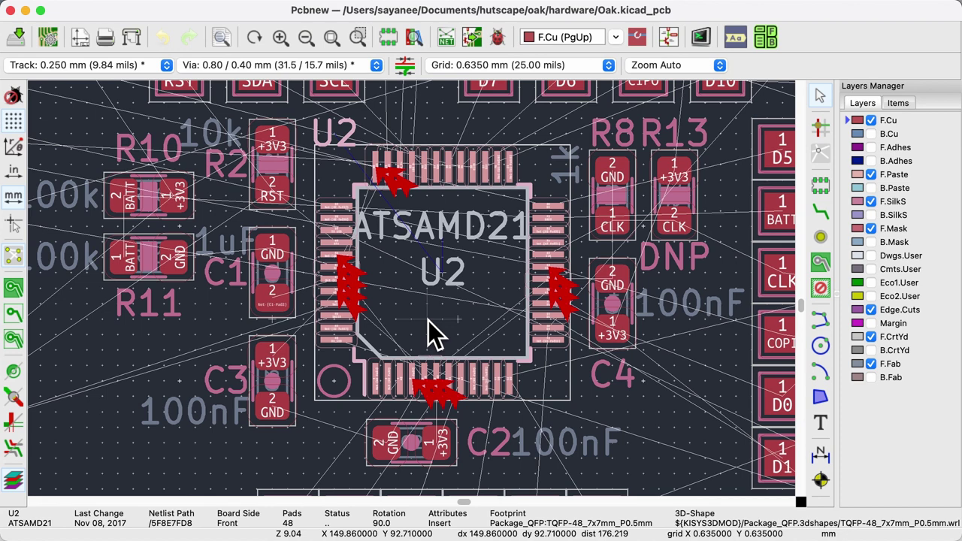
- Open U2's Local Clearance and Settings and select its 0 mm pad clearance field
double_click(434, 335)
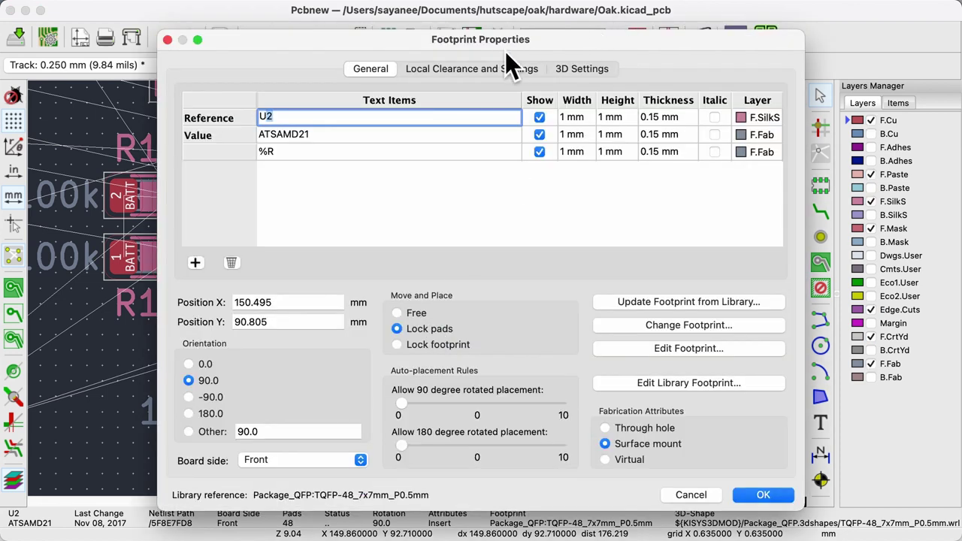
left_click(467, 75)
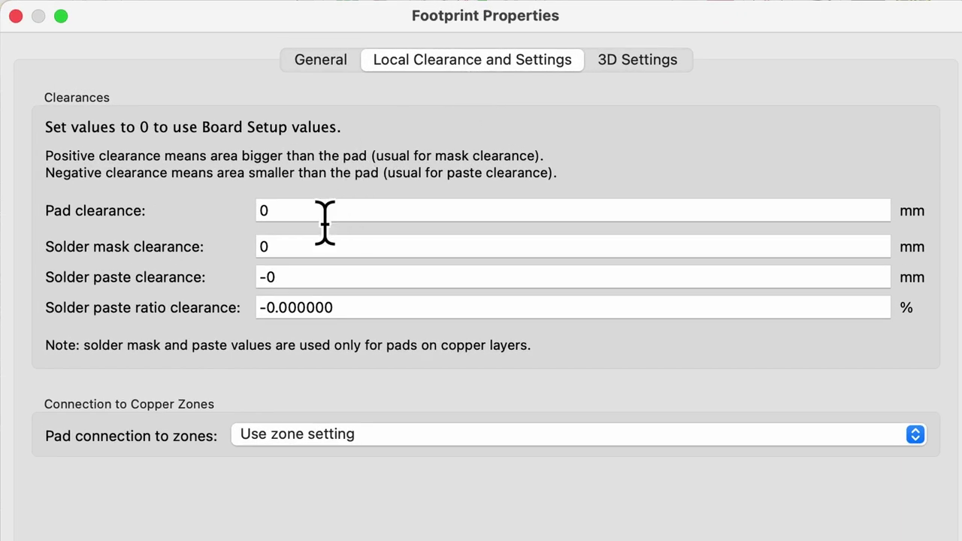
left_click(324, 218)
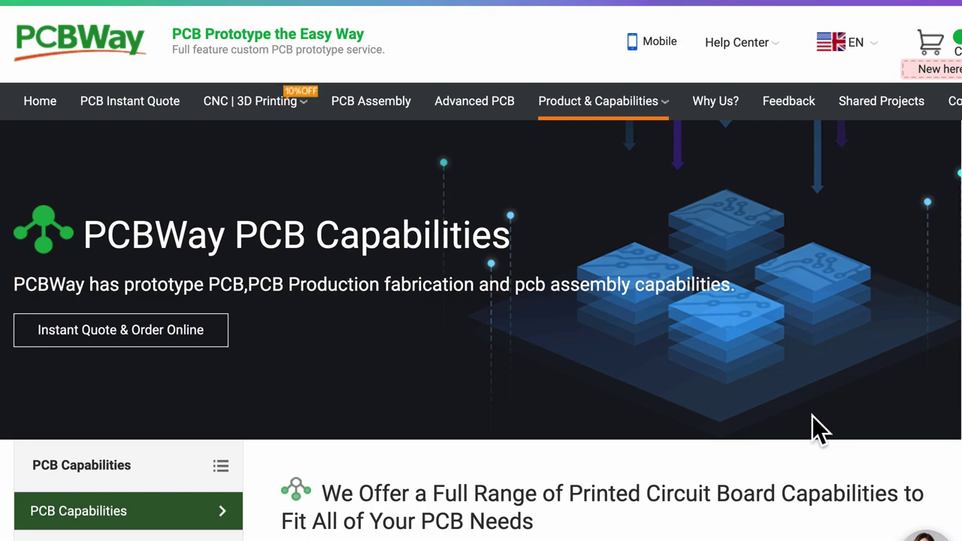
- Highlight PCBWay's 0.1mm/4mil Min Spacing and 0.15mm suggestion, then select U2 in Pcbnew
scroll(812, 415, "down", 8)
scroll(813, 416, "down", 5)
triple_click(502, 29)
scroll(580, 442, "down", 4)
triple_click(331, 349)
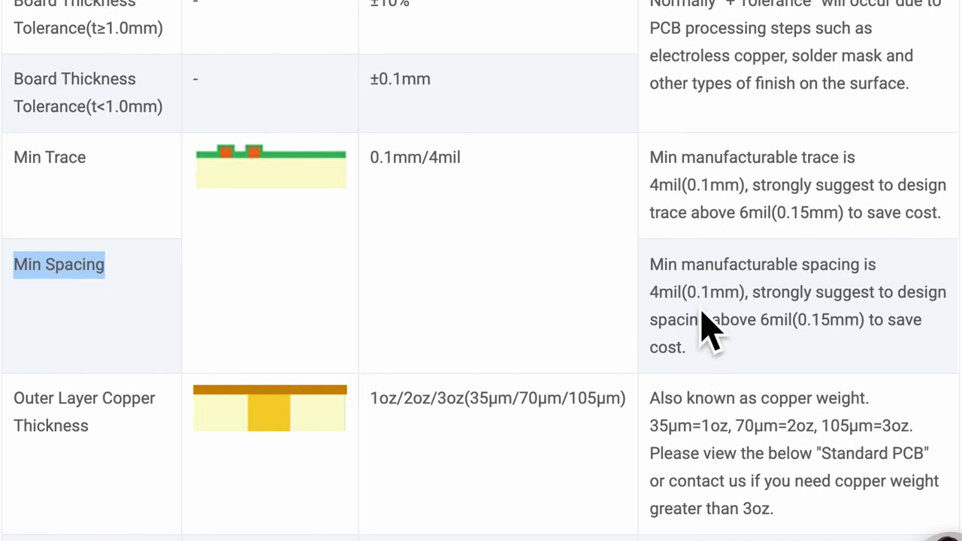
left_click_drag(692, 297, 862, 325)
left_click(787, 462)
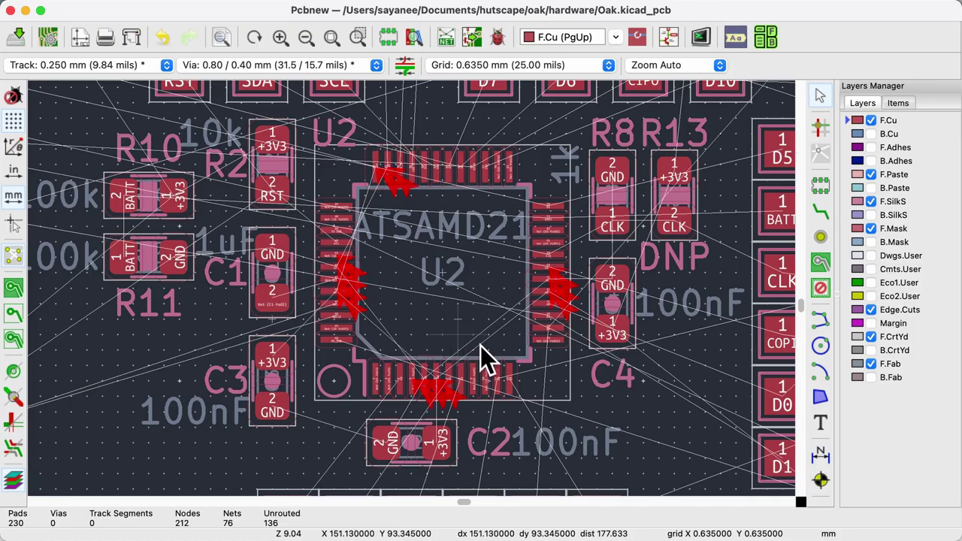
left_click(494, 333)
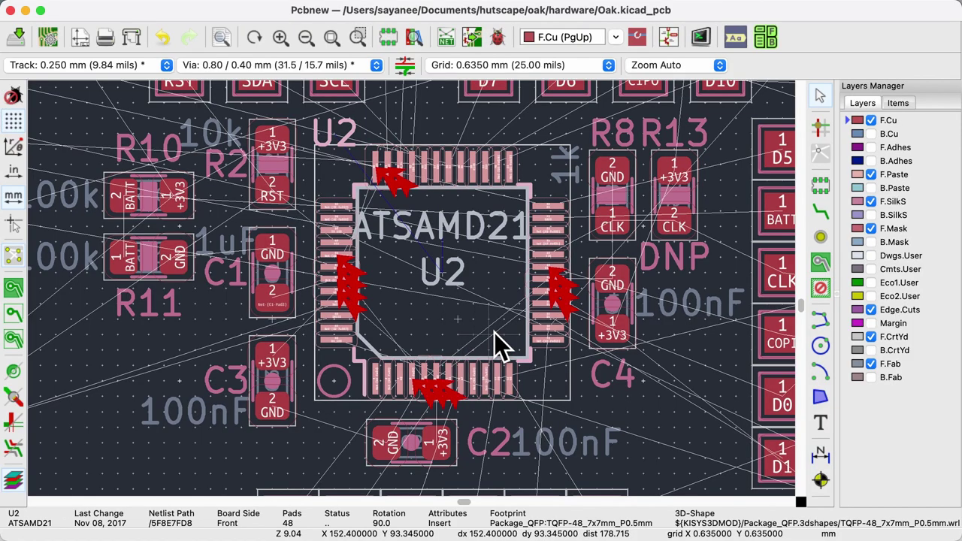
- Set local pad clearance to 0 for U2 and 0.250 mm for J2, then open DRC
double_click(494, 333)
type("0.2")
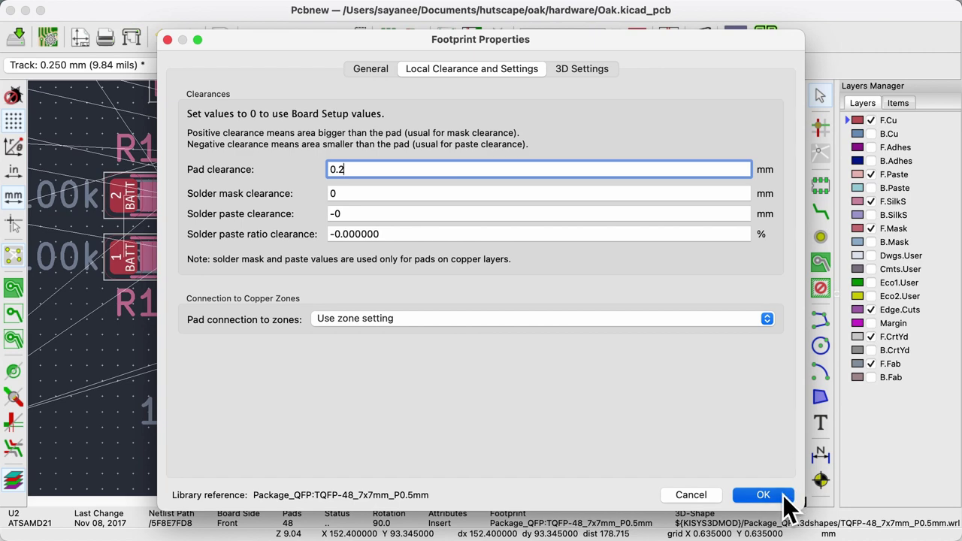
left_click(774, 497)
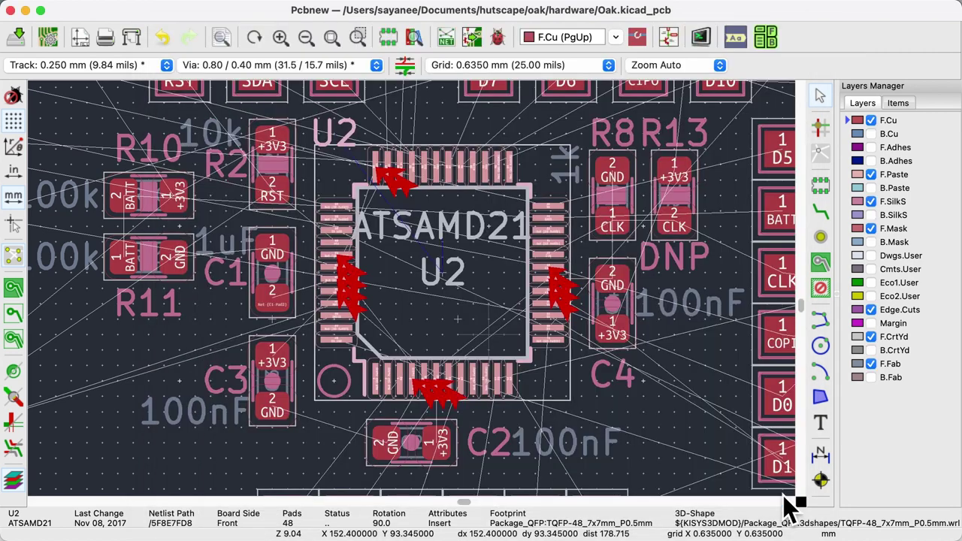
scroll(417, 292, "down", 2)
left_click(393, 113)
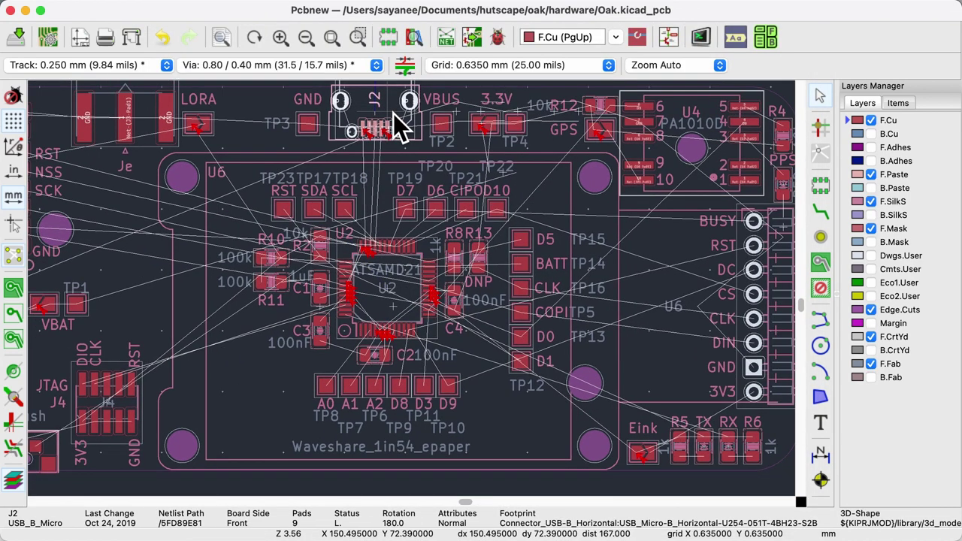
double_click(393, 114)
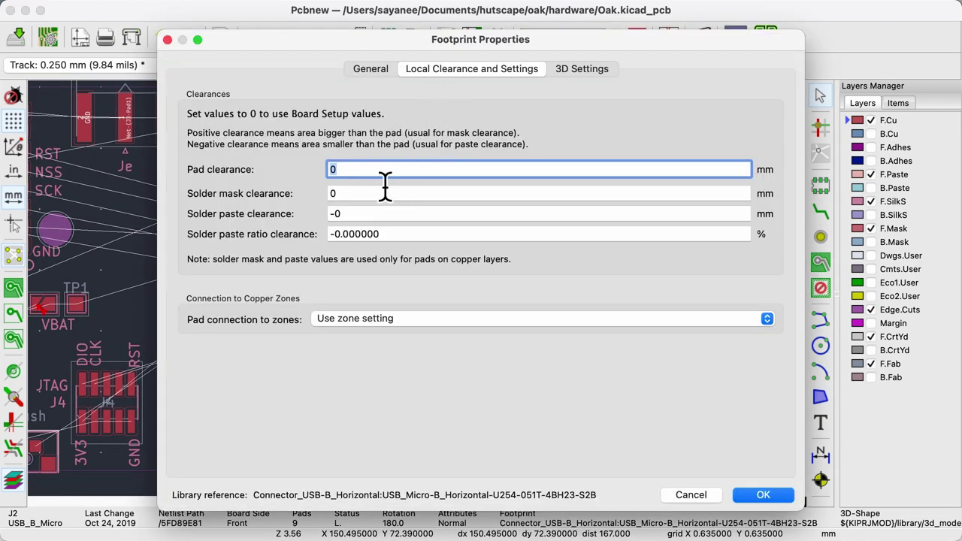
type("0.250 mm")
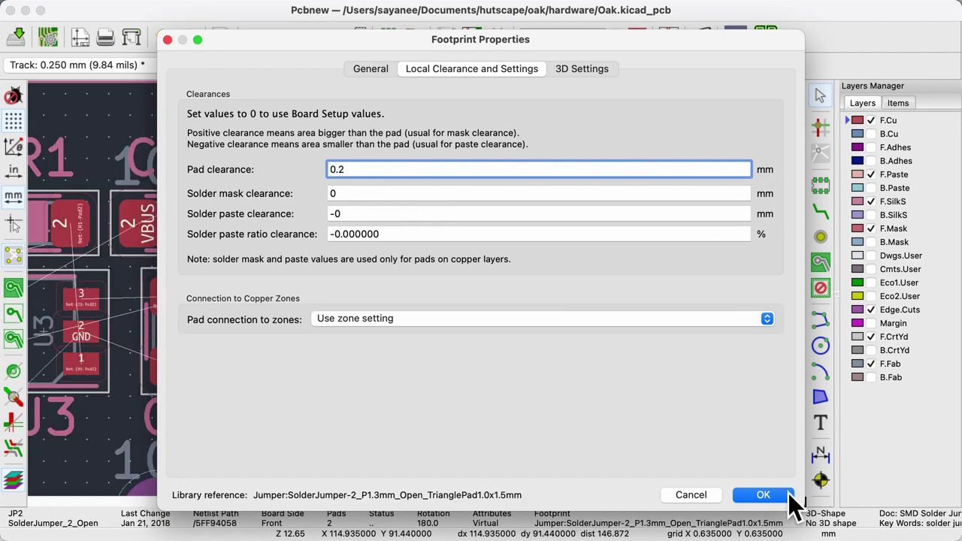
left_click(782, 498)
left_click(499, 38)
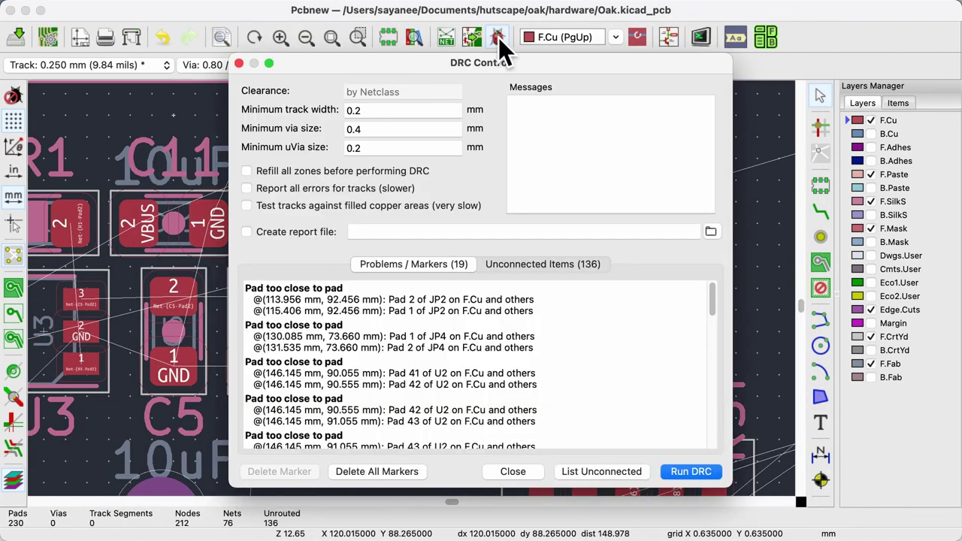
- Rerun DRC to confirm Problems / Markers drops from 19 to 0
left_click(685, 472)
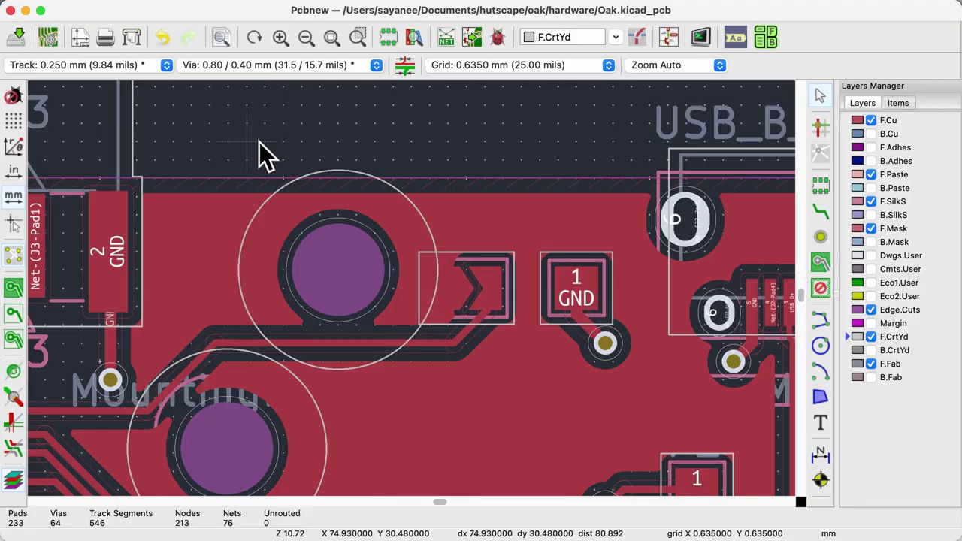
- Enable Prohibit overlapping courtyards in Board Setup's Design Rules
left_click(105, 2)
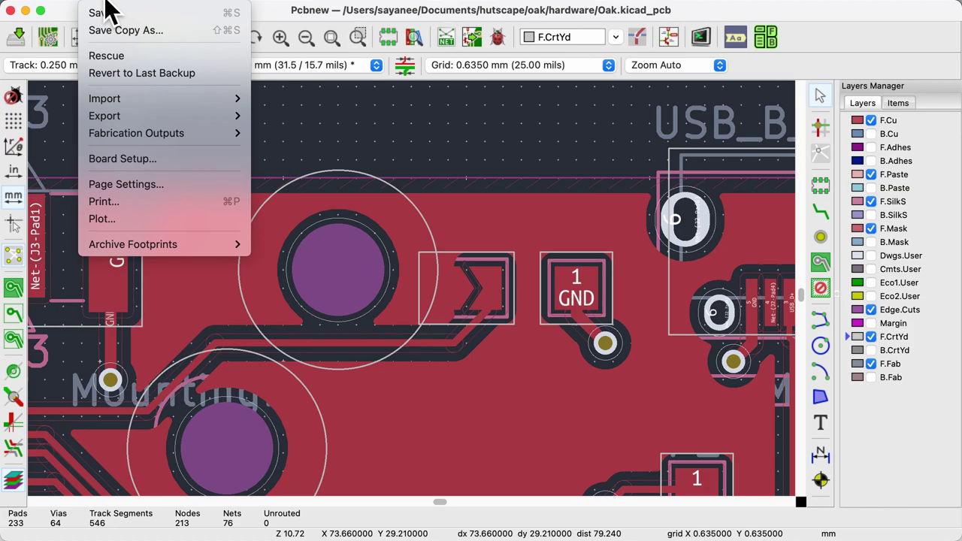
left_click(131, 161)
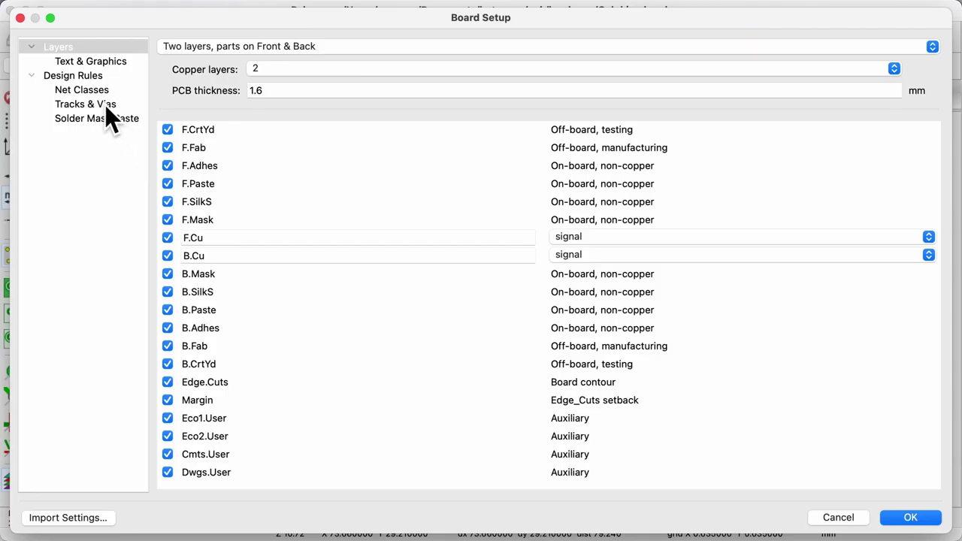
left_click(96, 78)
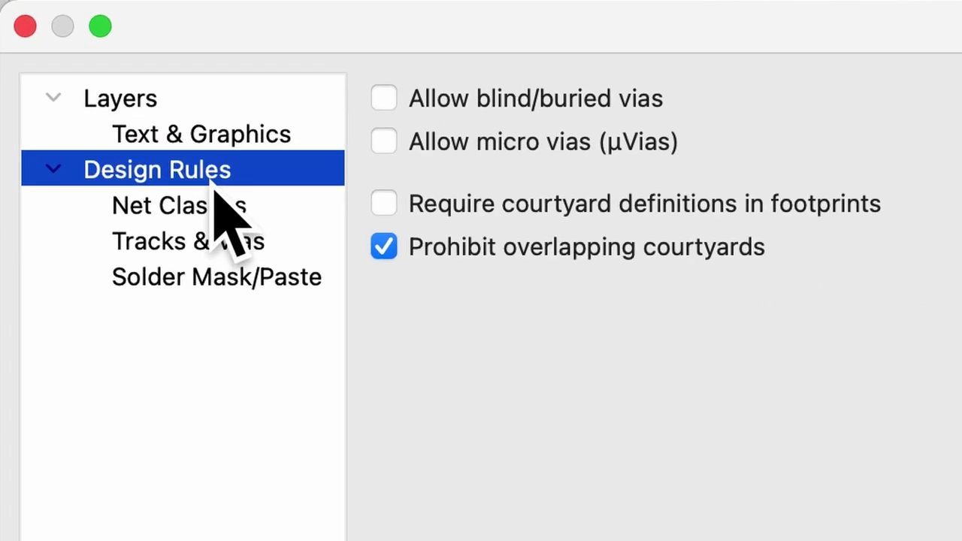
left_click(394, 257)
left_click(385, 247)
- Run DRC, nudge the mounting hole left clear of JP4, and rerun DRC
left_click(384, 247)
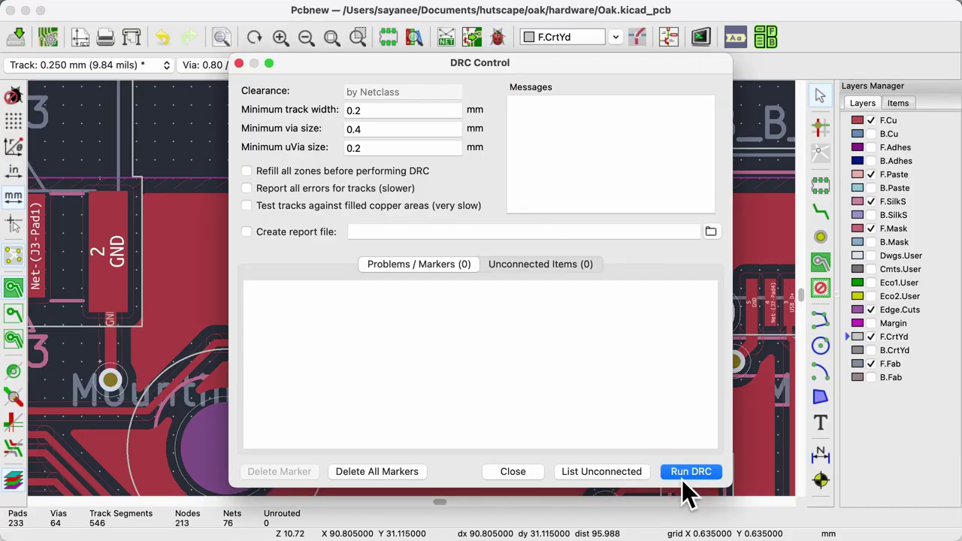
left_click(683, 473)
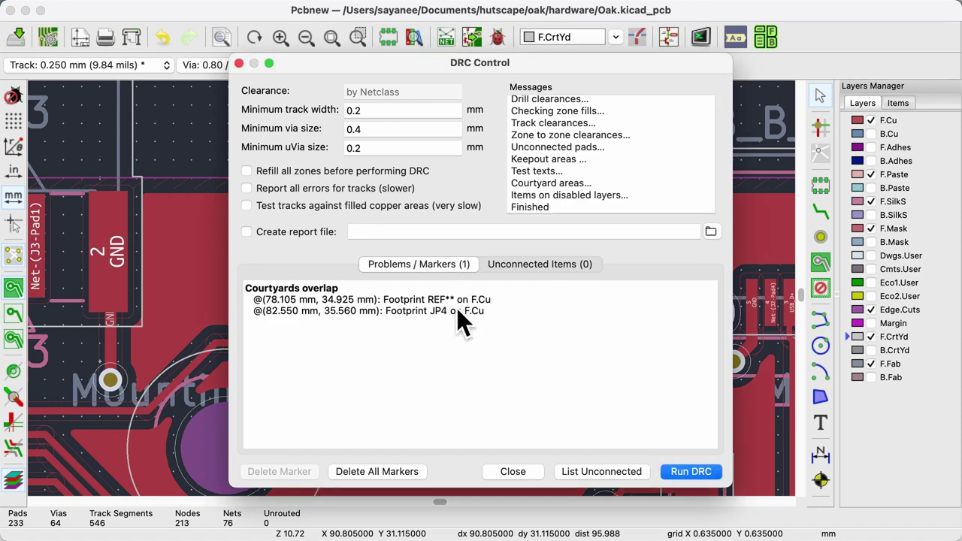
double_click(456, 308)
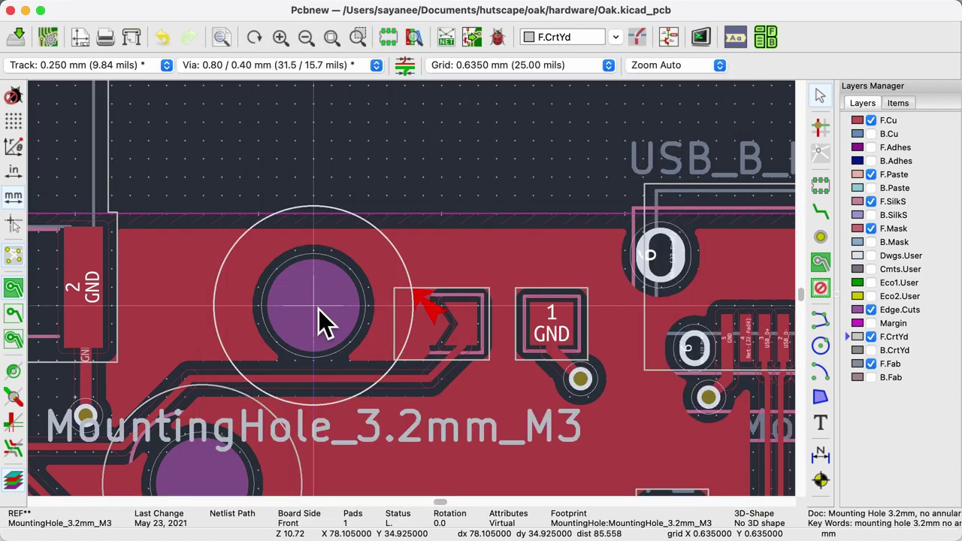
left_click_drag(318, 309, 305, 311)
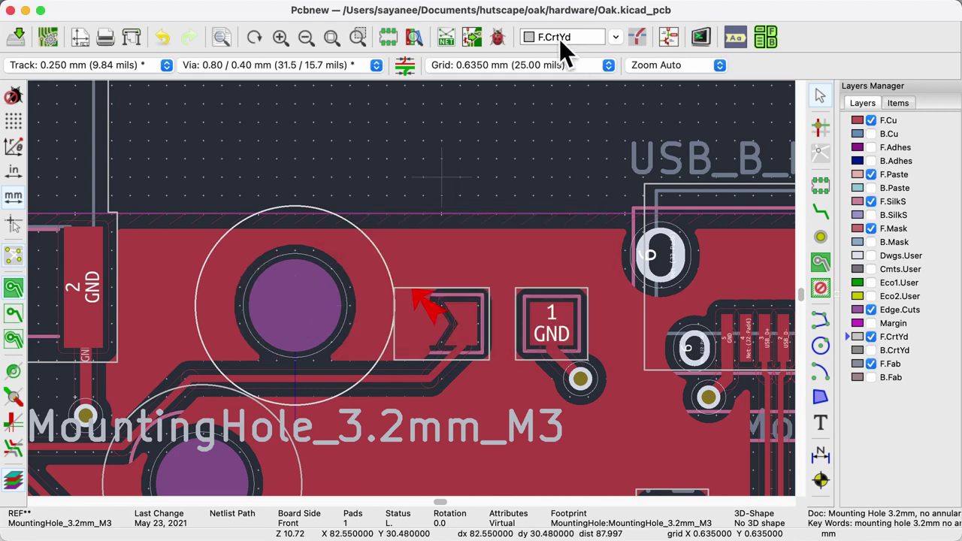
left_click(503, 39)
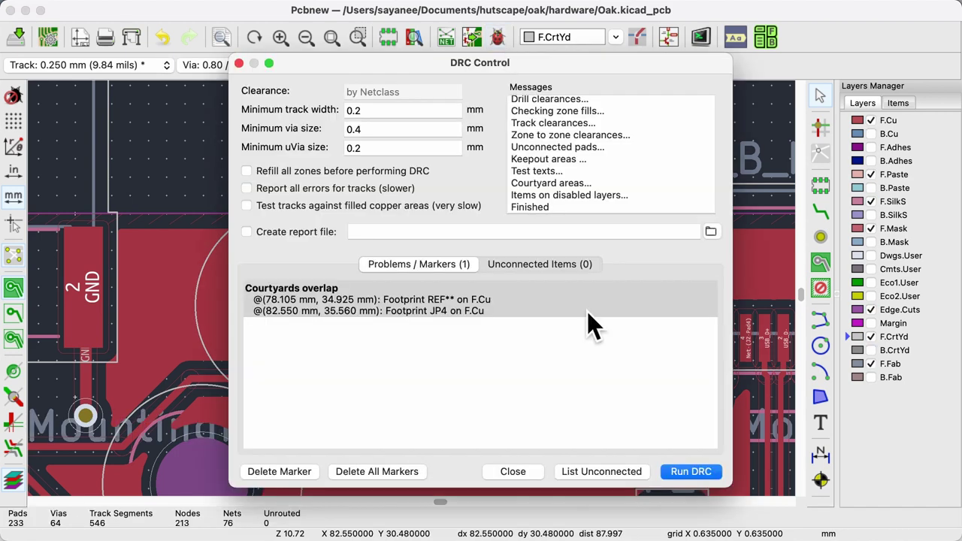
left_click(687, 477)
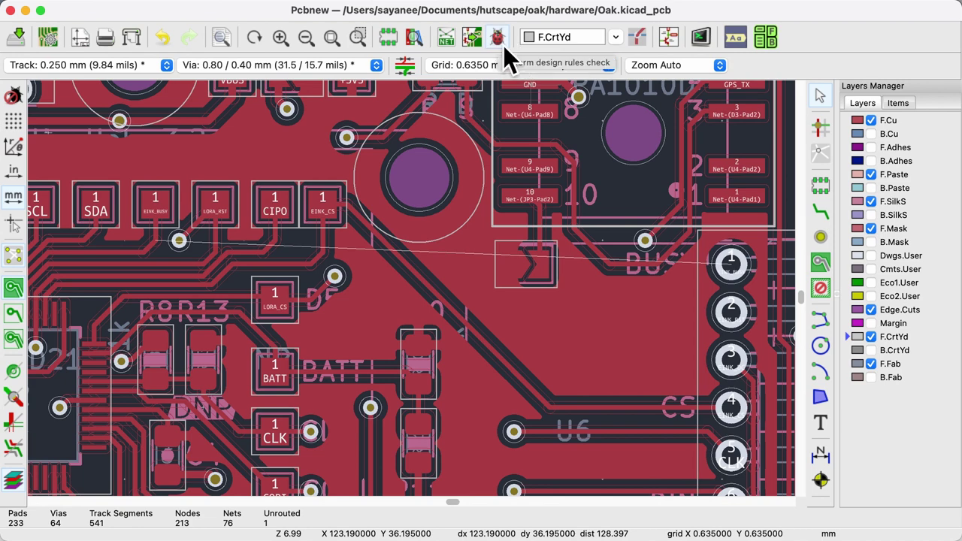
- Run DRC and locate the unconnected EINK_BUSY track near U6 pad 1
left_click(502, 44)
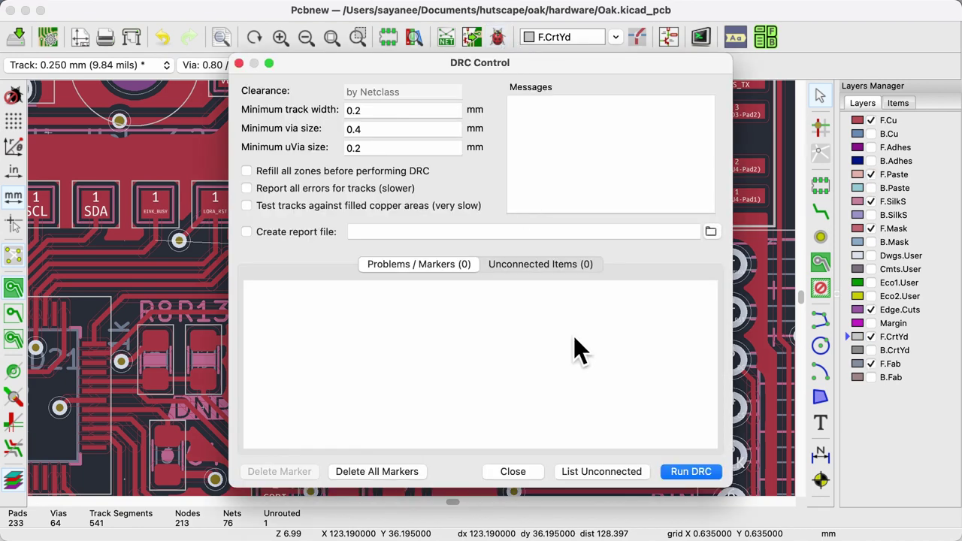
left_click(696, 472)
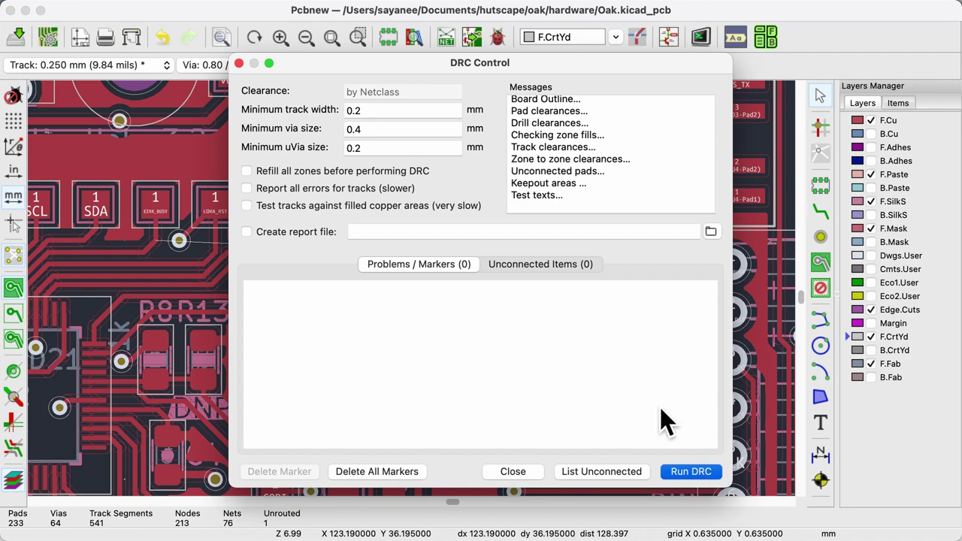
left_click(576, 269)
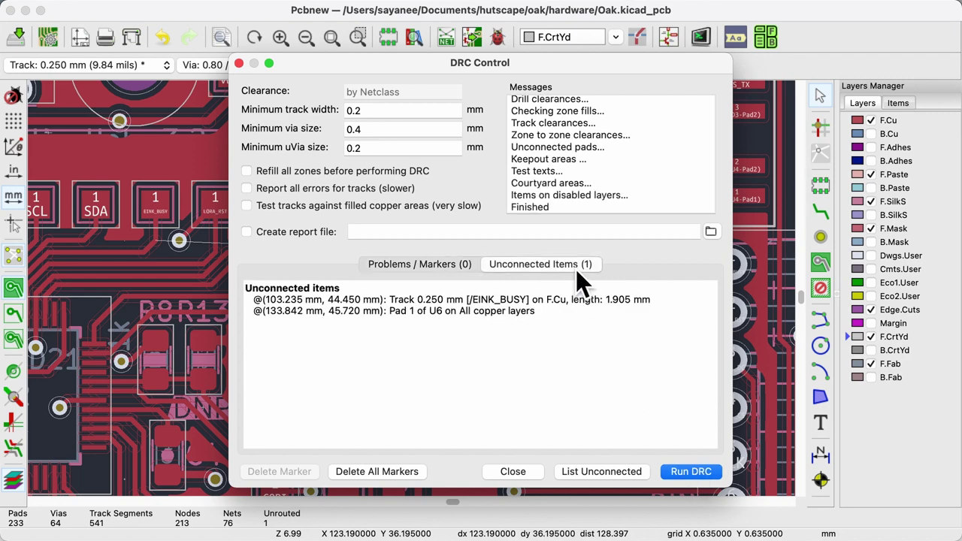
left_click(553, 310)
- Locate the unconnected item and route a front-copper track from the EINK_BUSY pad to U6 pad 1
double_click(553, 309)
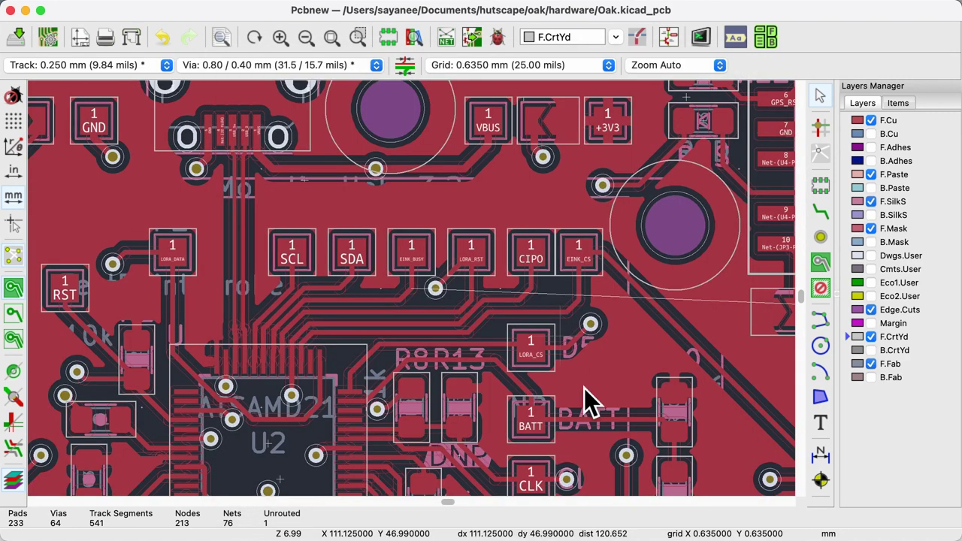
key("x")
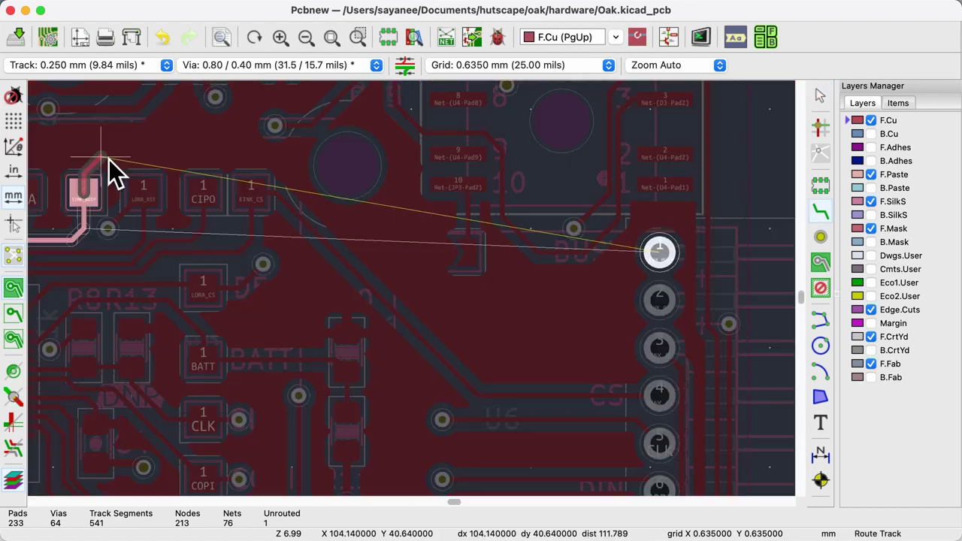
left_click(110, 156)
left_click(299, 164)
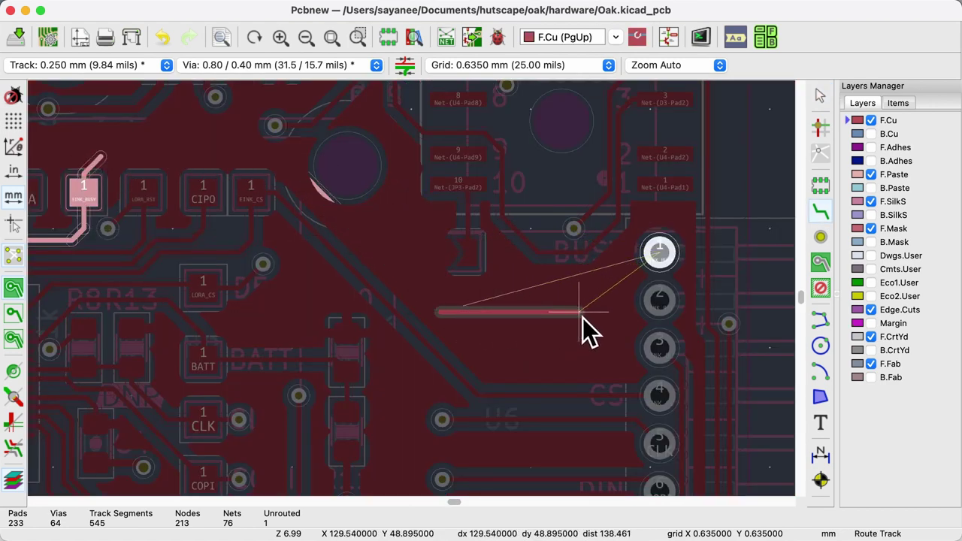
left_click(660, 262)
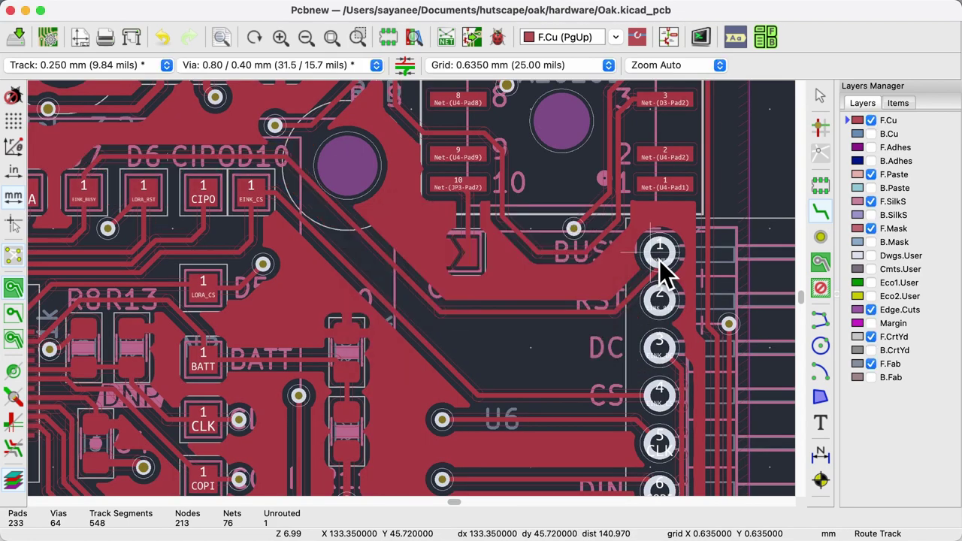
- Rerun DRC and zoom to the remaining unconnected item, the +3V3 zone at R12 pad 1
left_click(504, 46)
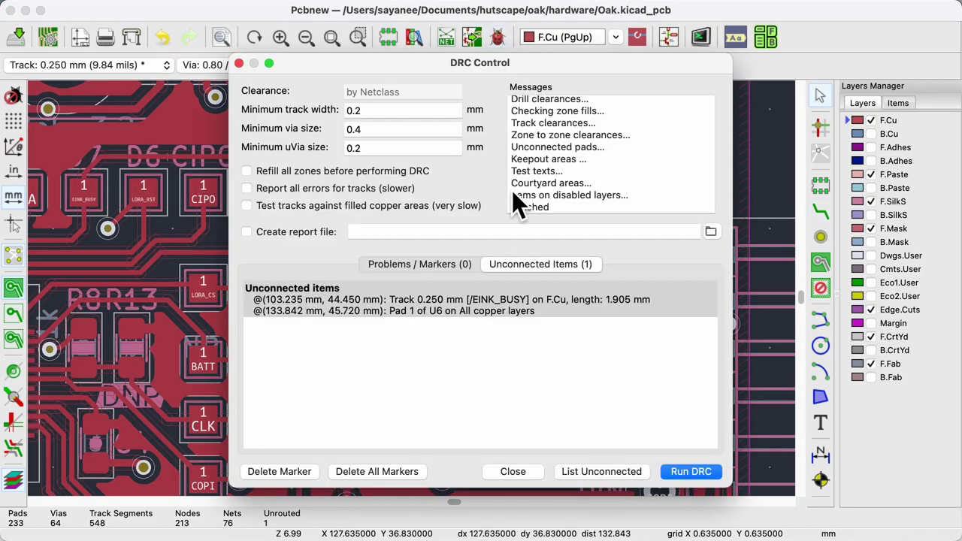
left_click(683, 474)
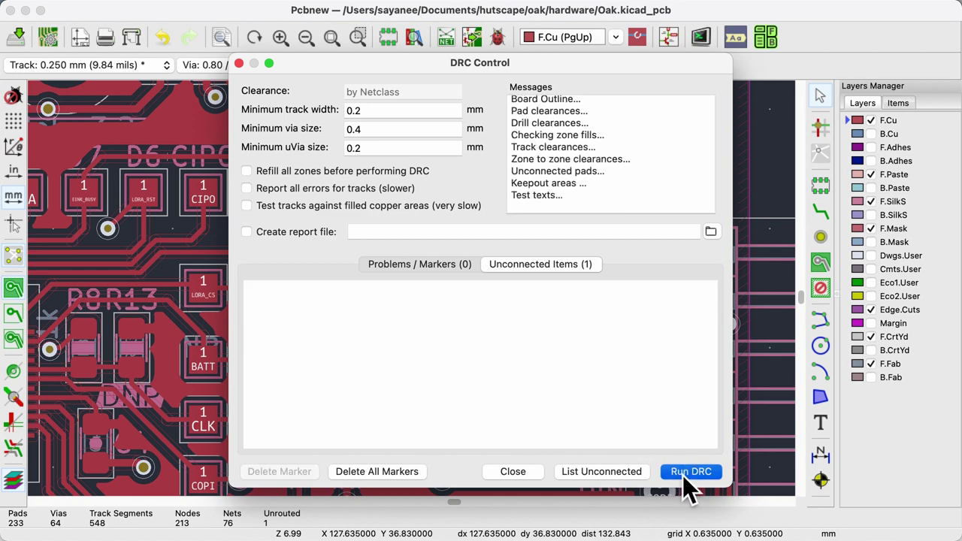
left_click(575, 269)
left_click(521, 306)
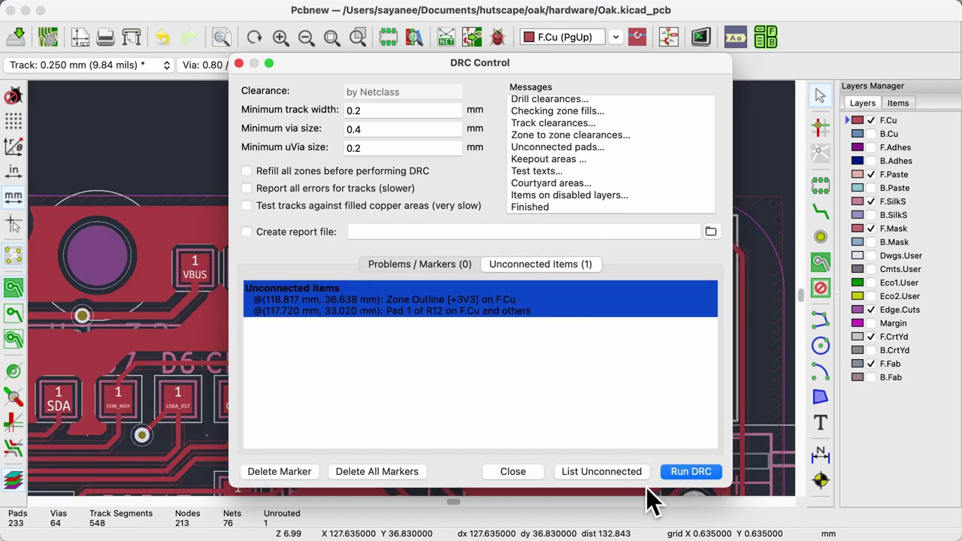
left_click(529, 470)
scroll(417, 299, "up", 2)
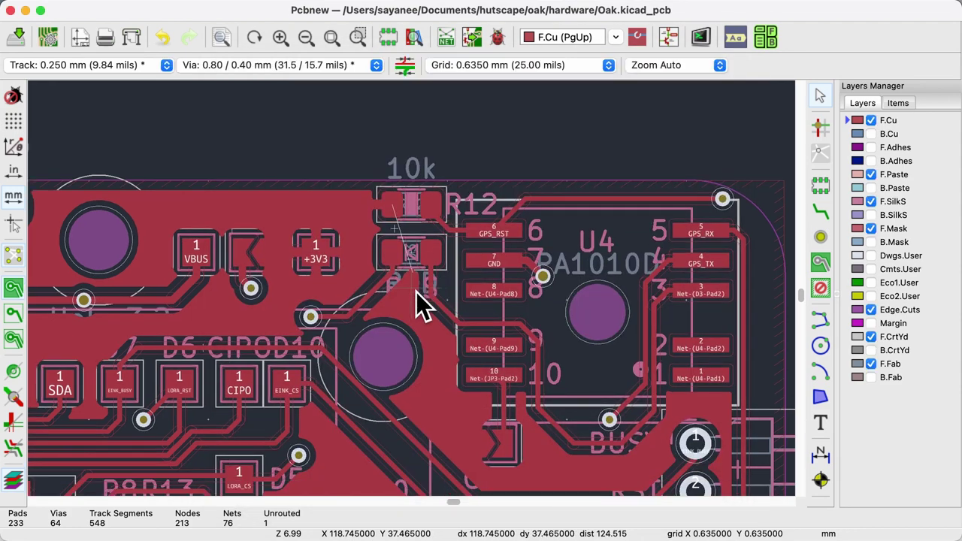
scroll(416, 292, "up", 2)
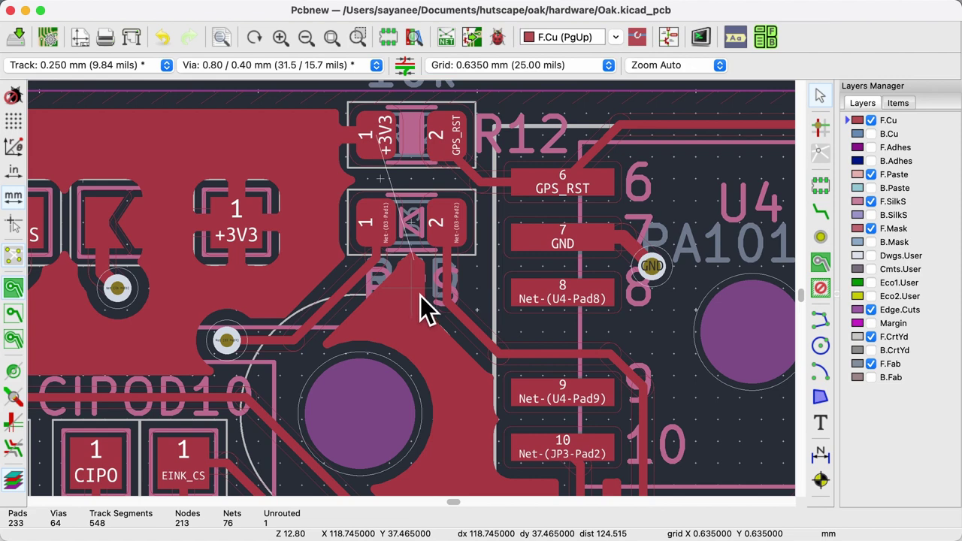
- Zoom into the gap and draw a short track rejoining the split +3V3 copper to R12
left_click(332, 37)
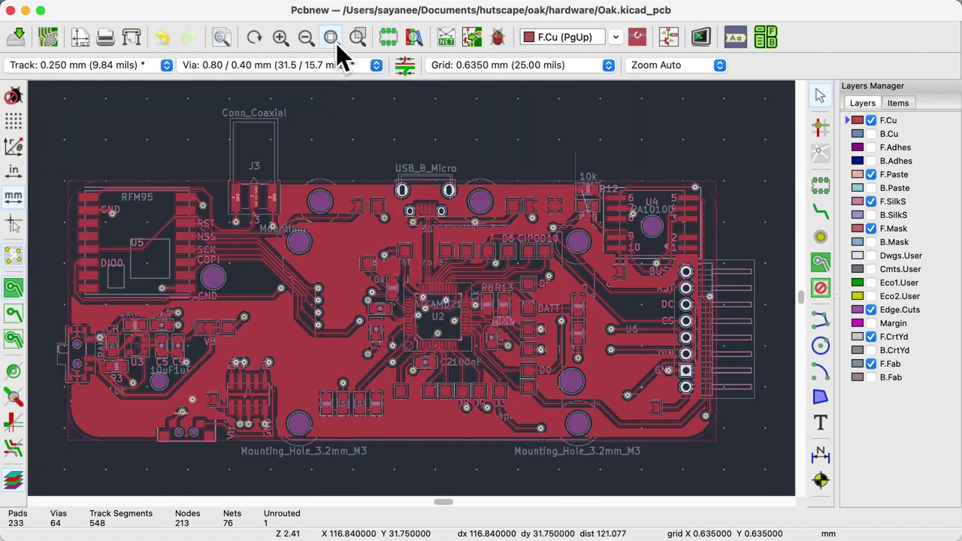
scroll(626, 266, "up", 2)
scroll(416, 291, "up", 2)
scroll(413, 305, "down", 3)
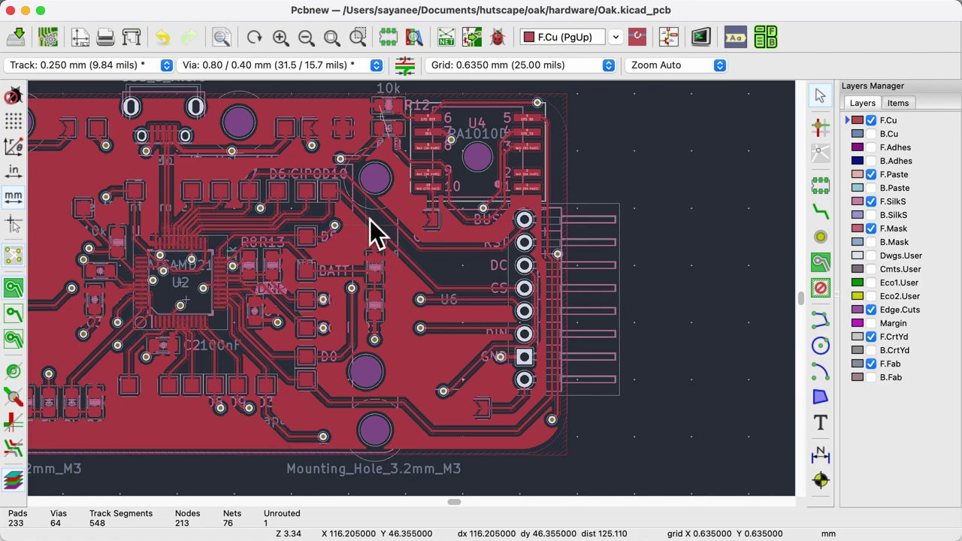
scroll(421, 304, "up", 2)
scroll(421, 305, "up", 4)
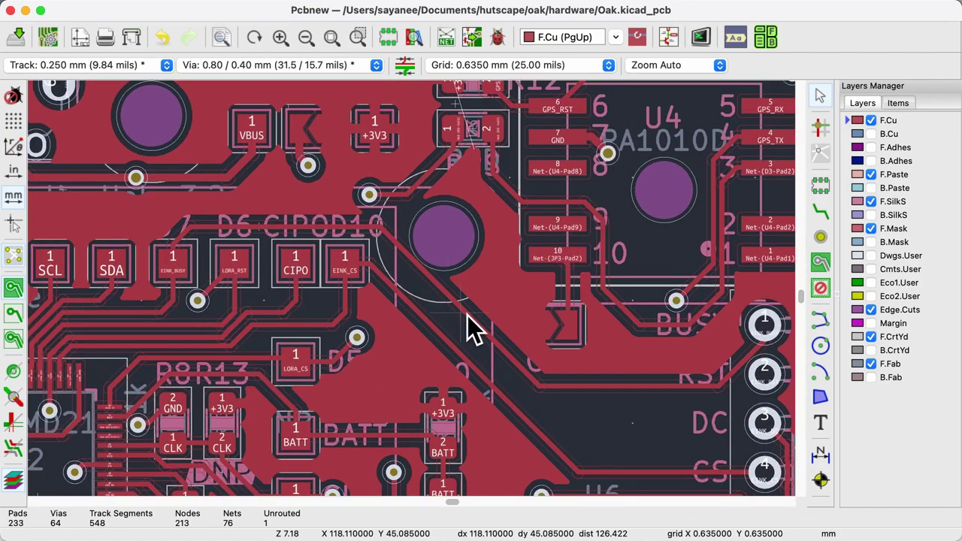
left_click(466, 333)
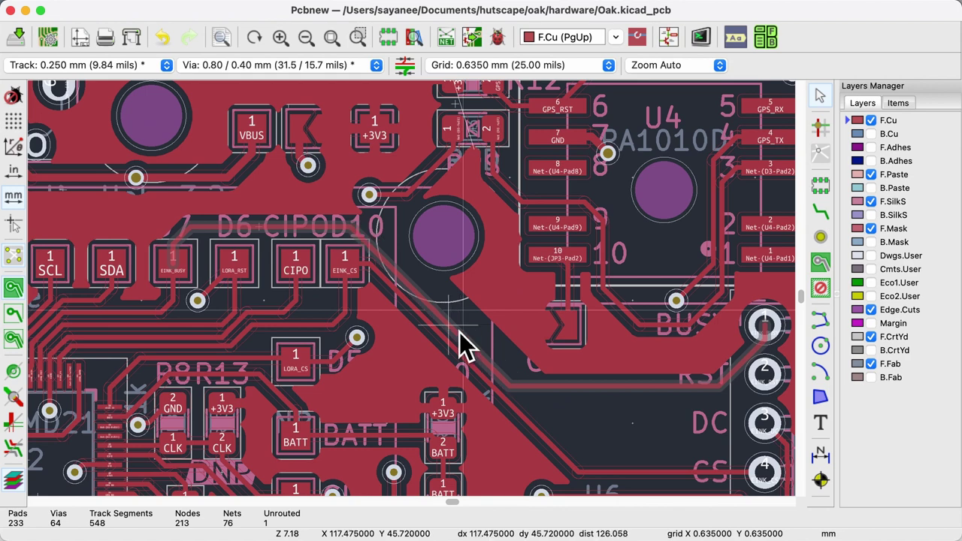
left_click(460, 344)
left_click(504, 42)
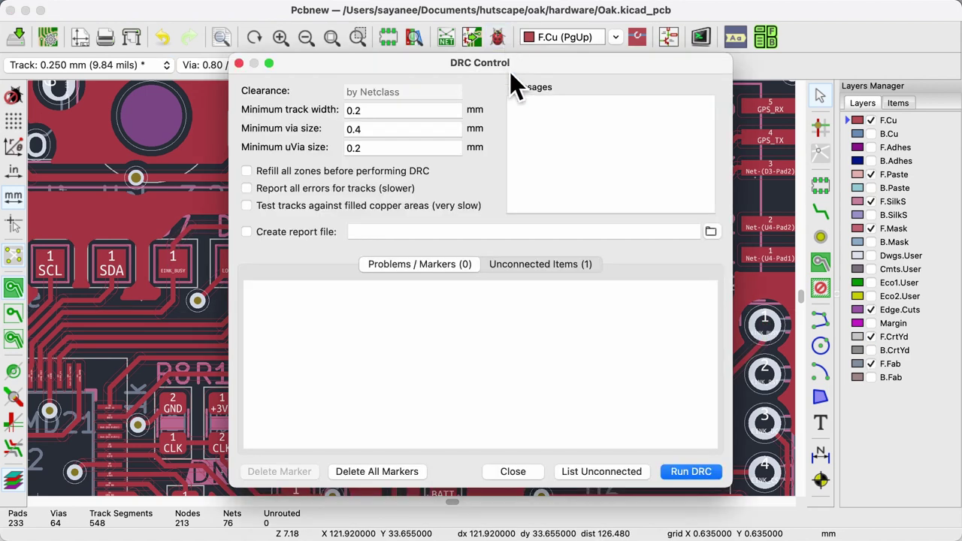
- Confirm DRC shows 0 problems, then restore the Power, LiPo Charge Management and Microcontroller blocks
left_click(691, 471)
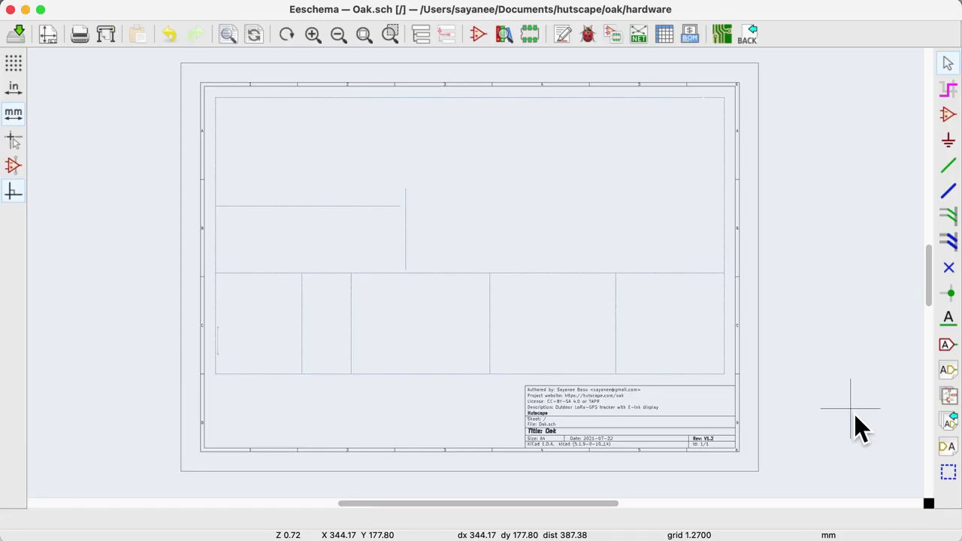
key("super+z")
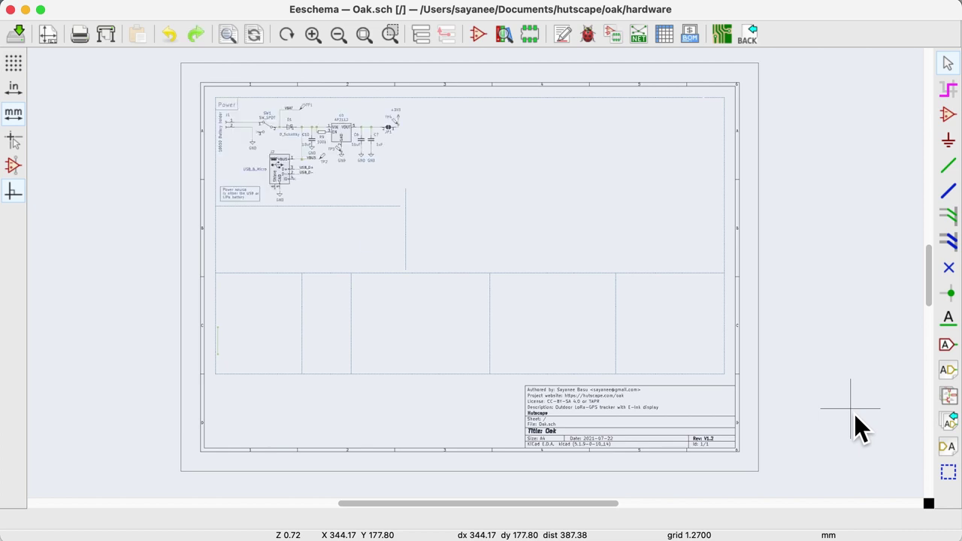
key("super+z")
key("super+z")
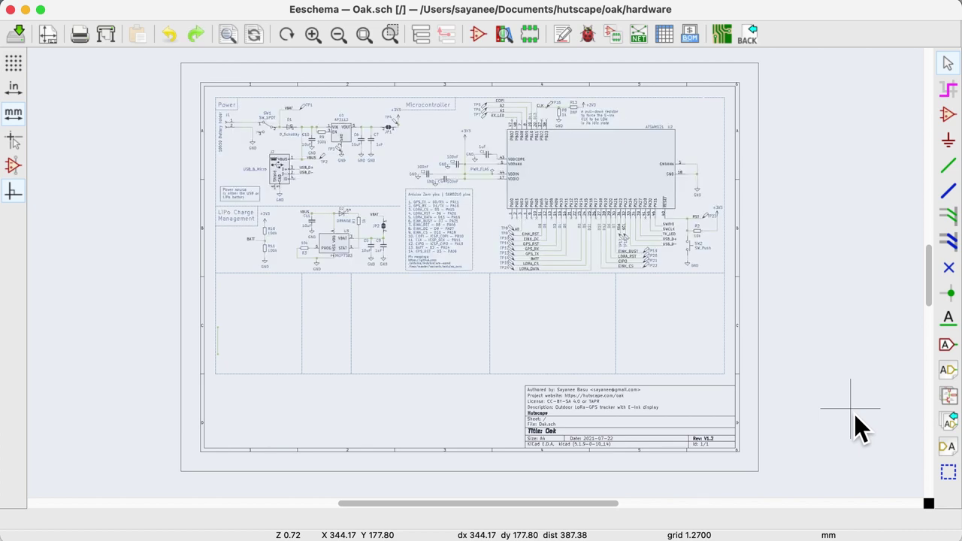
- Restore the GPS, LEDs and LoRa 915MHz blocks and run ERC for 0 errors
key("super+z")
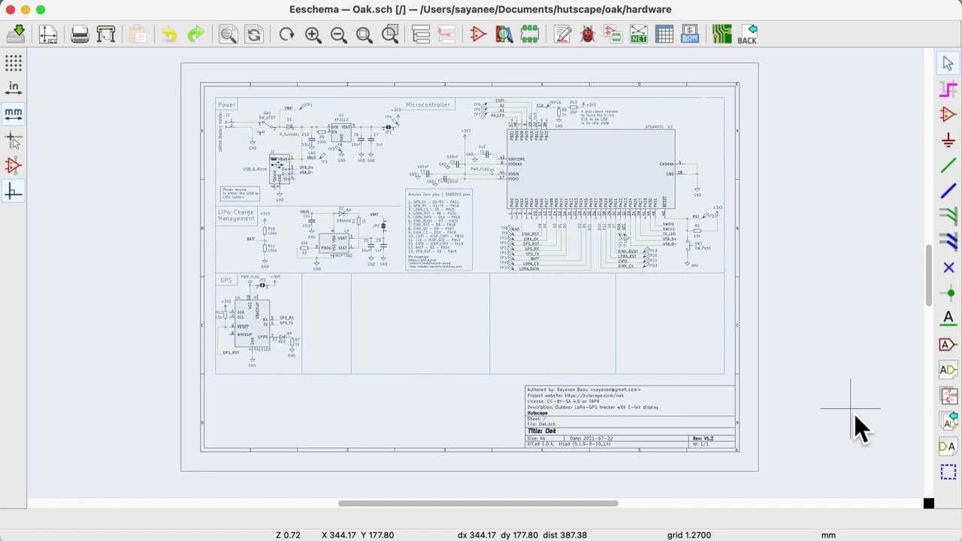
key("super+z")
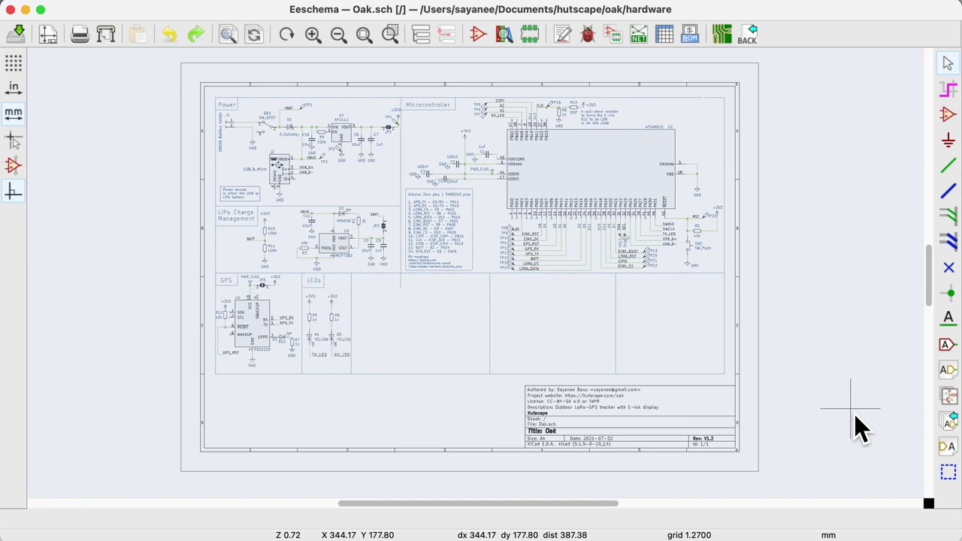
key("super+z")
key("super+z")
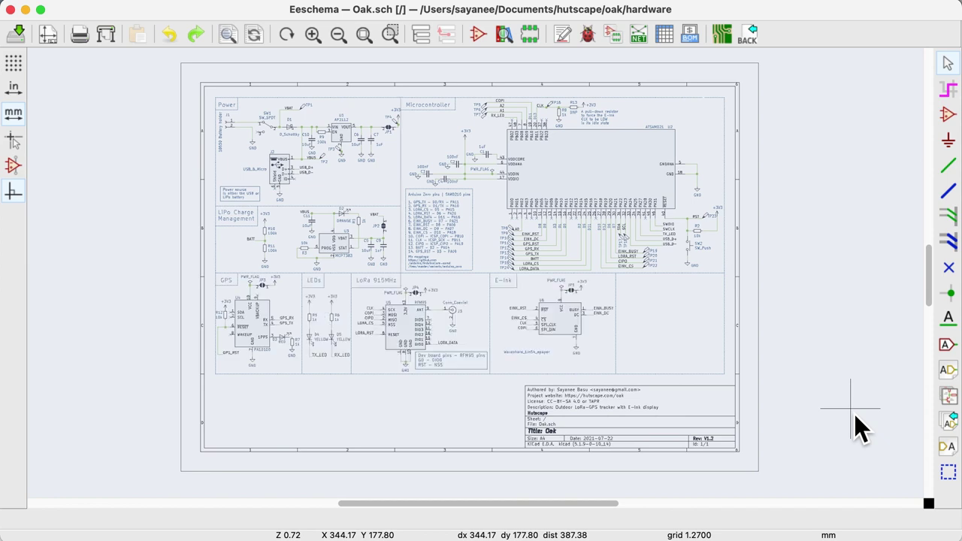
key("super+z")
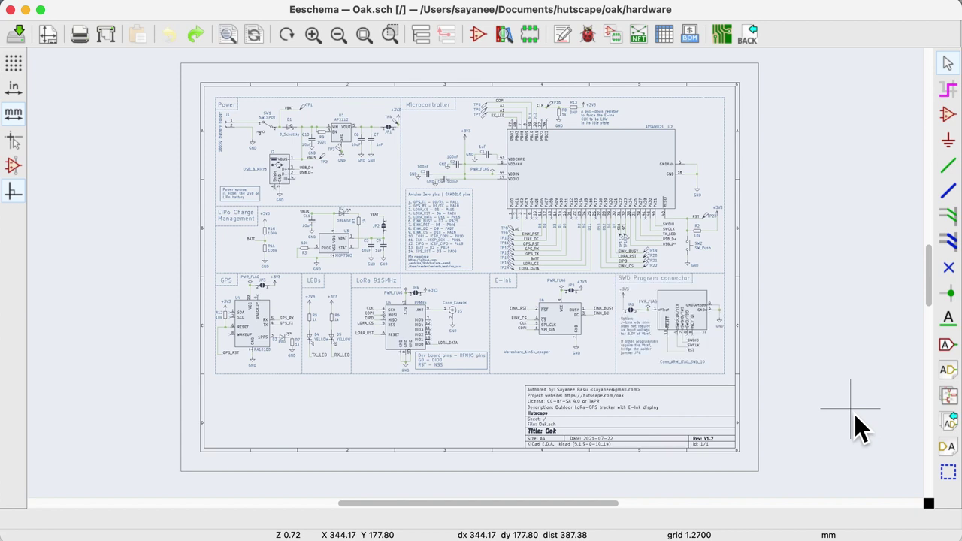
left_click(591, 39)
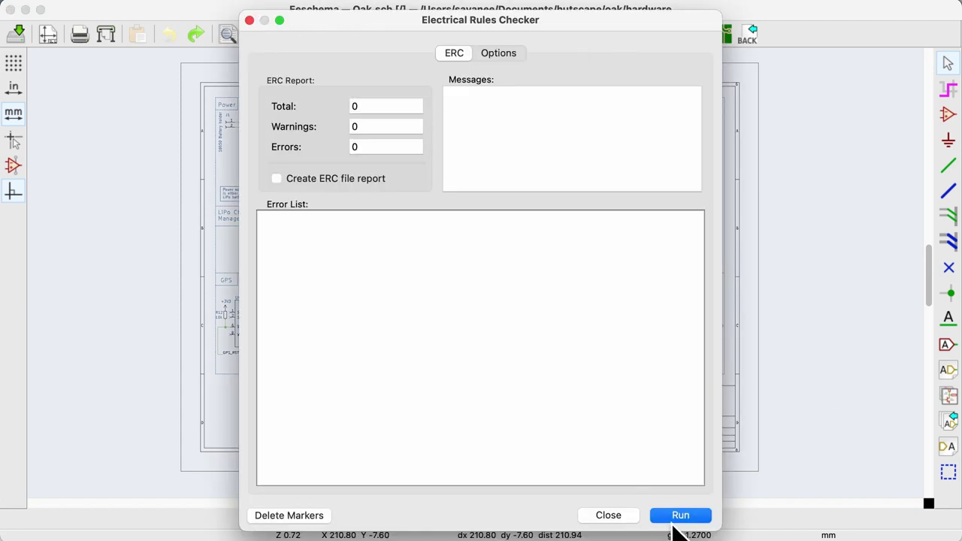
left_click(678, 516)
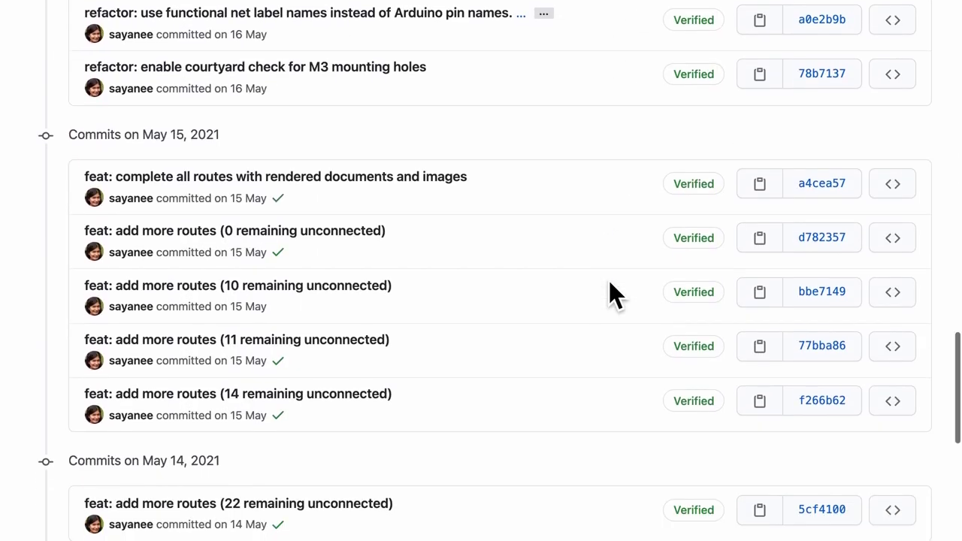
scroll(608, 293, "down", 3)
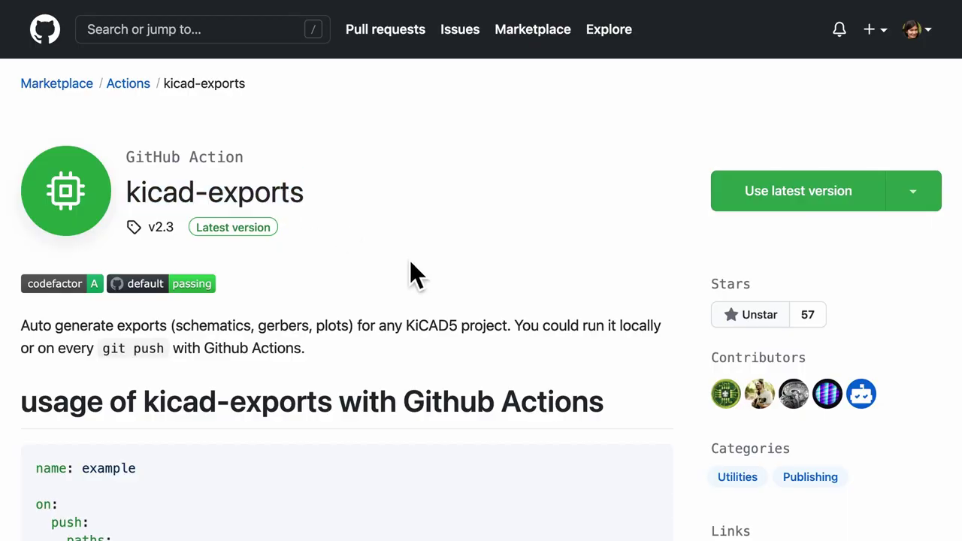
- Highlight 'run a ERC and DRC in advance' in the kicad-exports README
scroll(409, 260, "down", 8)
scroll(410, 262, "down", 6)
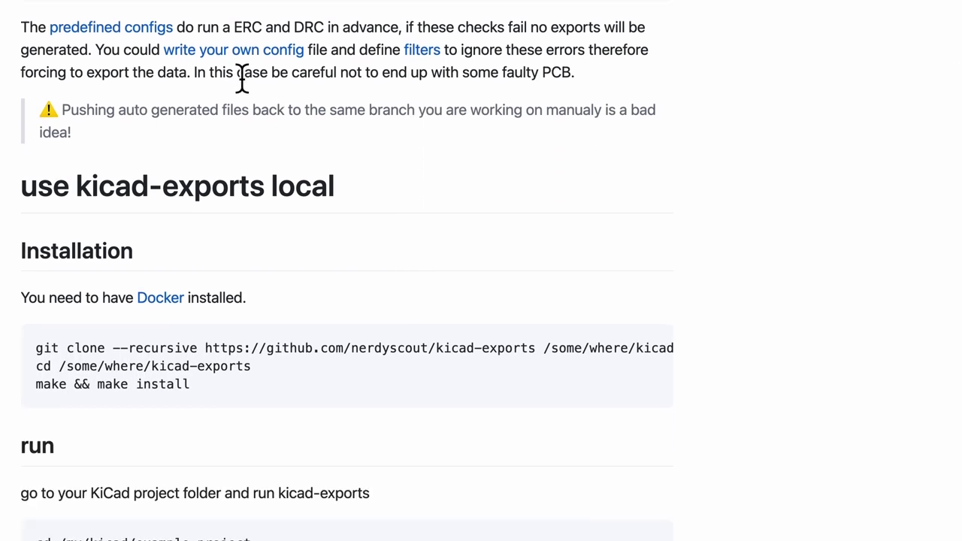
scroll(326, 180, "up", 3)
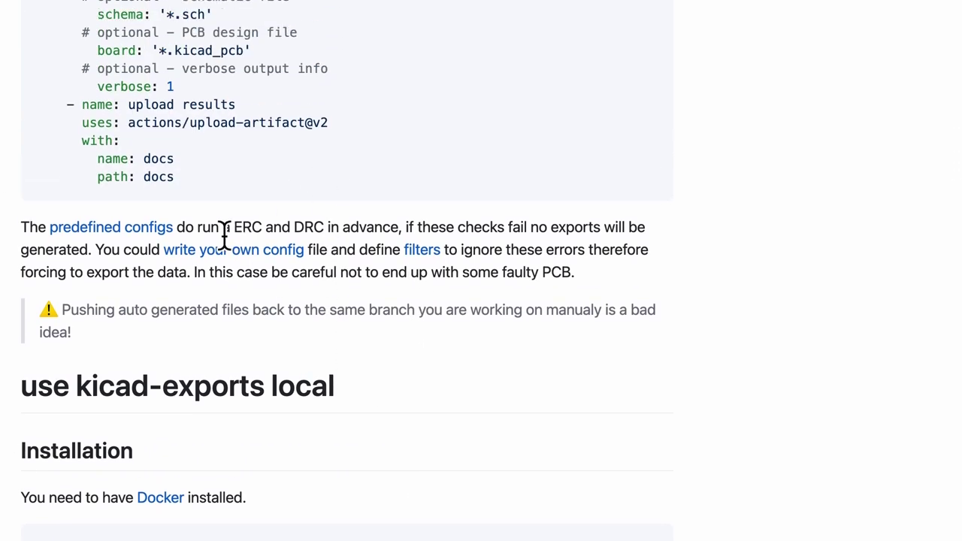
left_click_drag(198, 228, 404, 234)
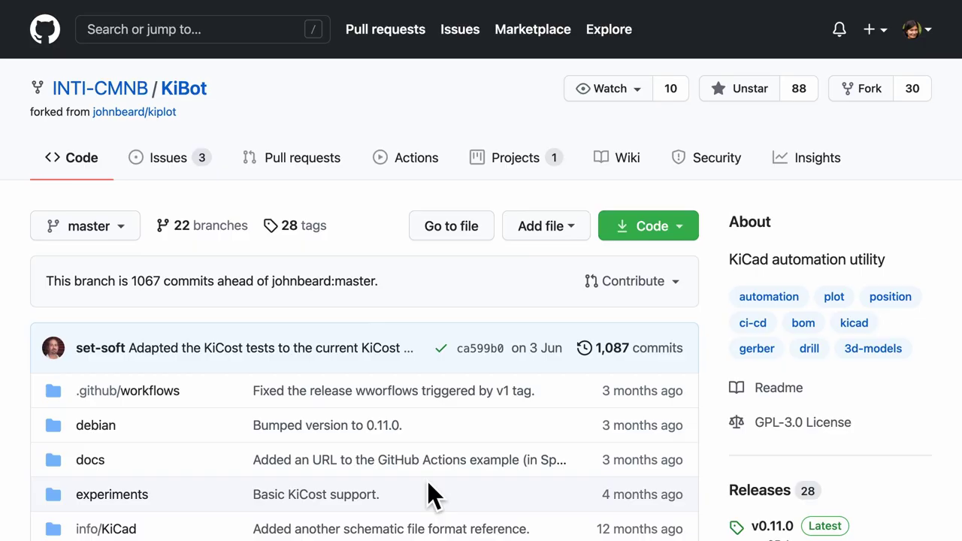
- Browse the KiBot (formerly KiPlot) README index down toward Usage for CI/CD
scroll(427, 488, "down", 13)
scroll(428, 492, "down", 1)
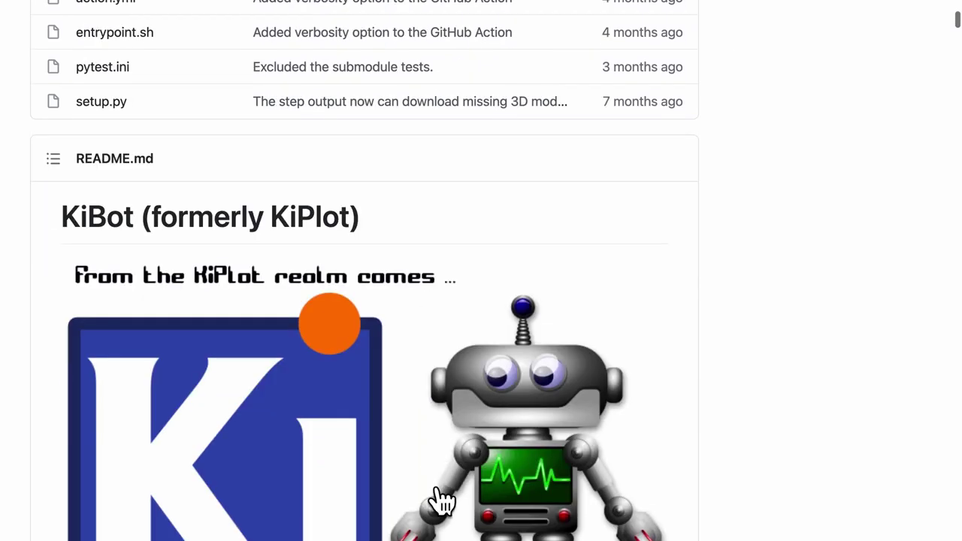
triple_click(311, 220)
left_click(451, 239)
scroll(450, 239, "down", 15)
scroll(451, 239, "down", 10)
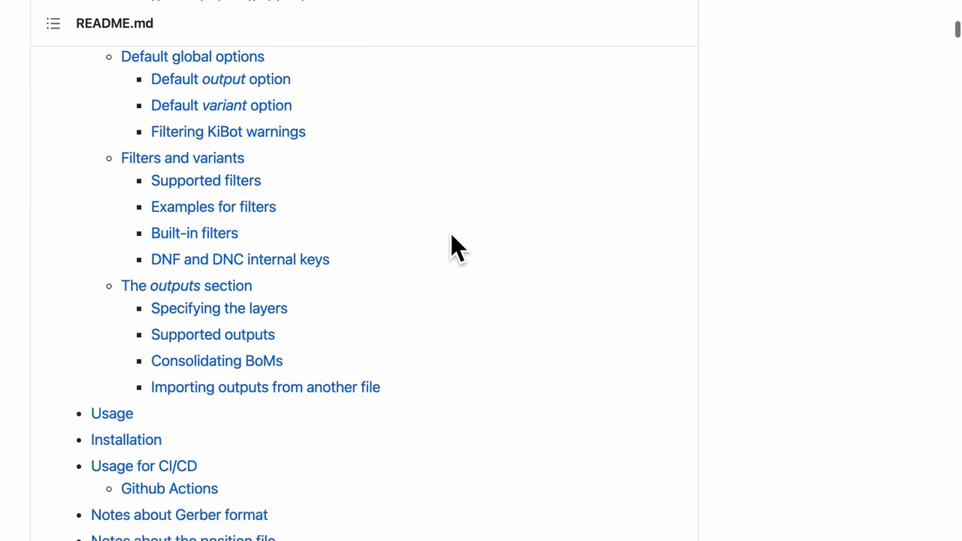
scroll(452, 239, "down", 1)
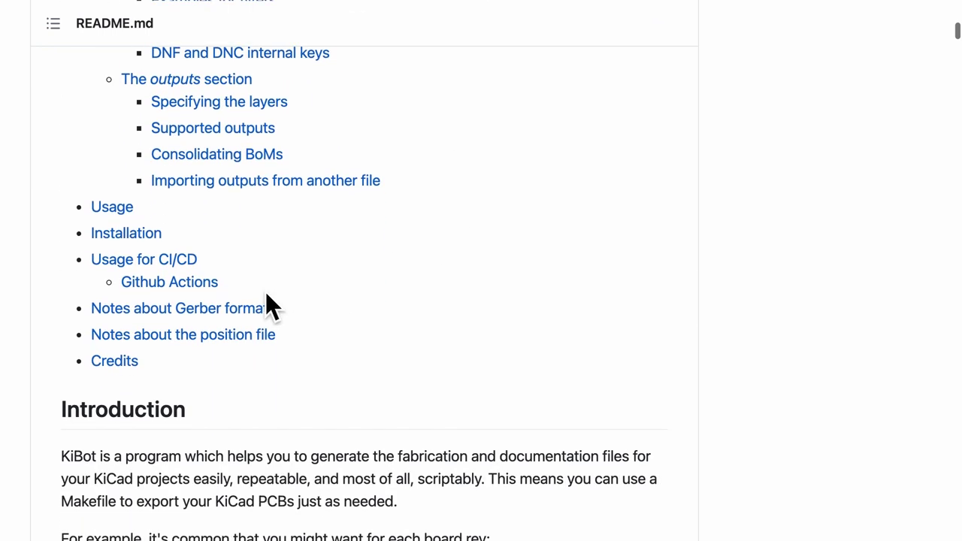
left_click_drag(233, 284, 102, 269)
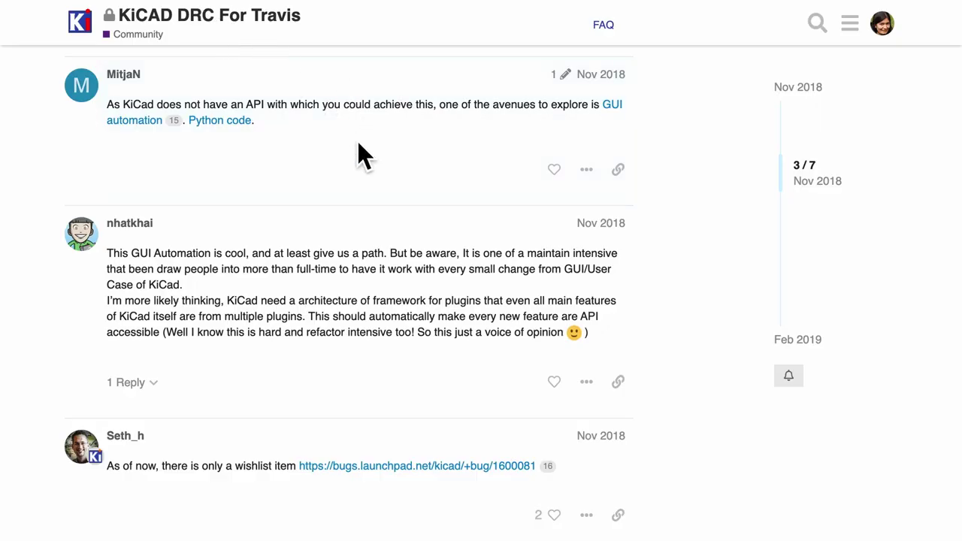
scroll(336, 360, "down", 3)
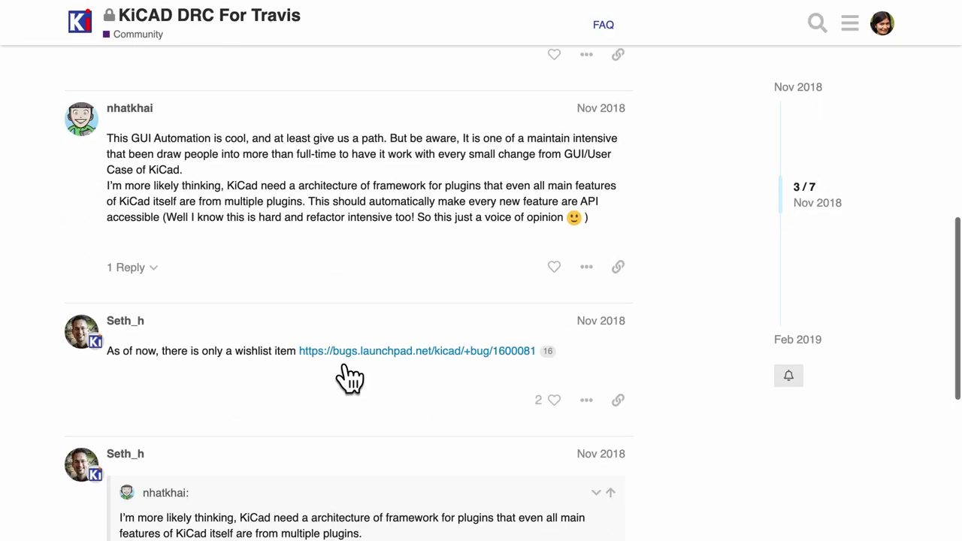
scroll(336, 361, "up", 5)
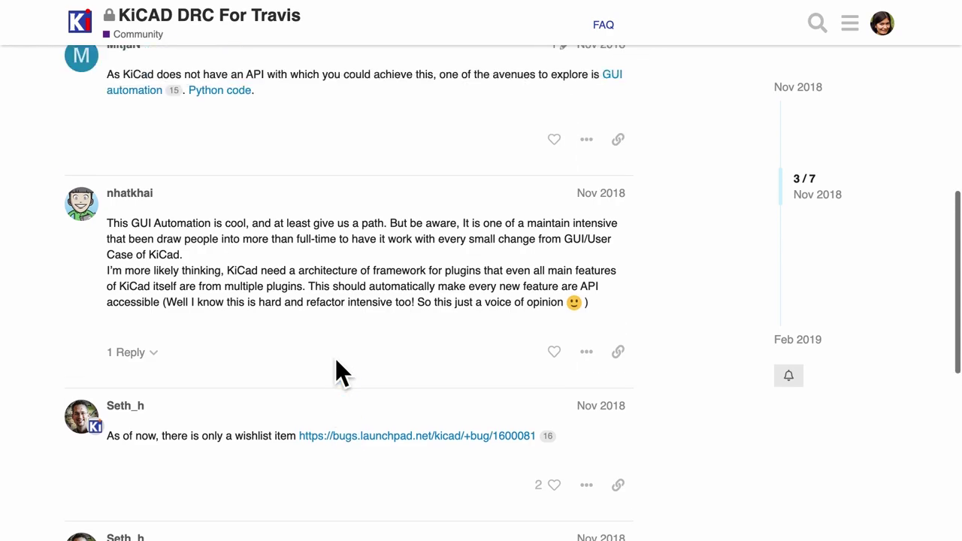